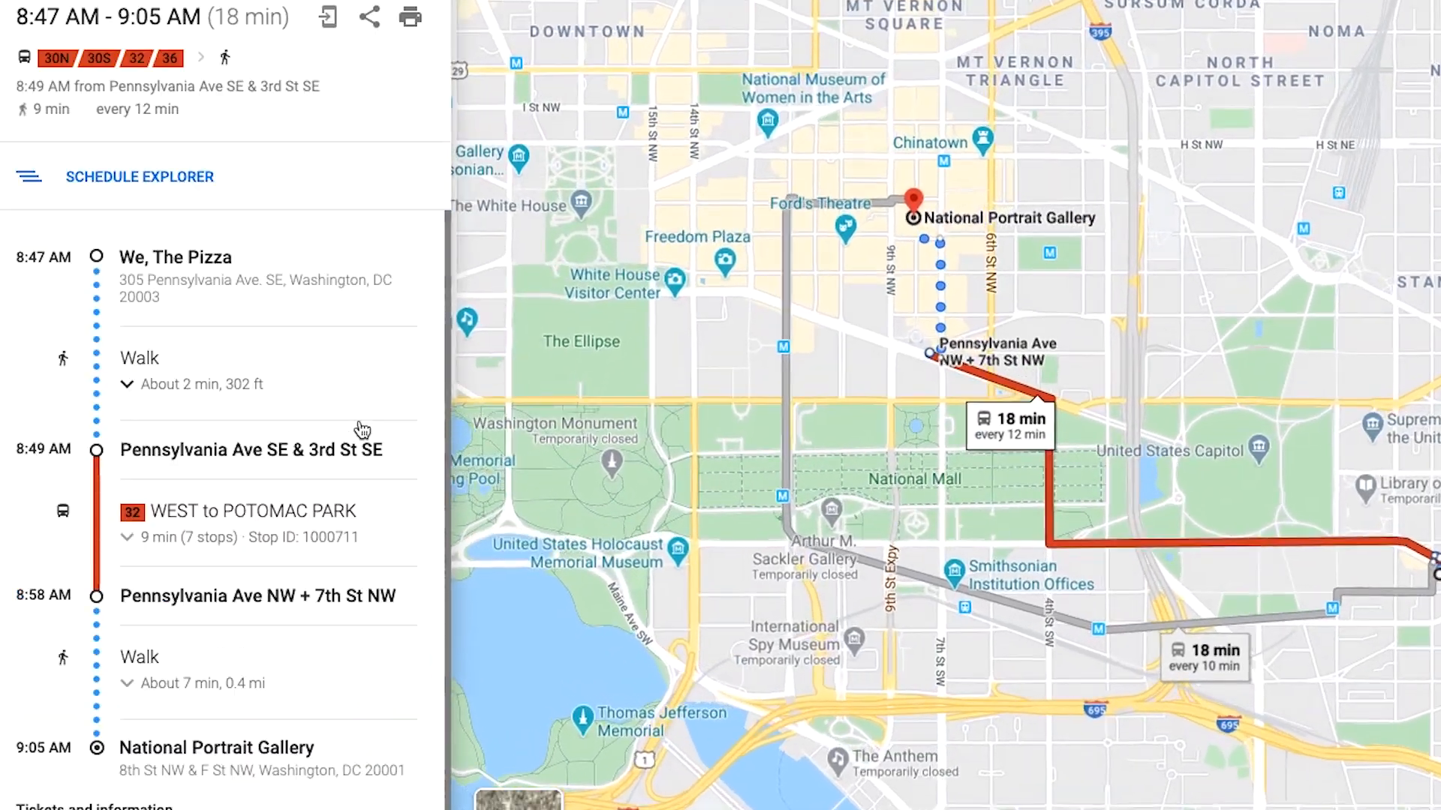
{"action": "scroll", "coordinate": [1426, 413], "scroll_direction": "down", "scroll_amount": 2}
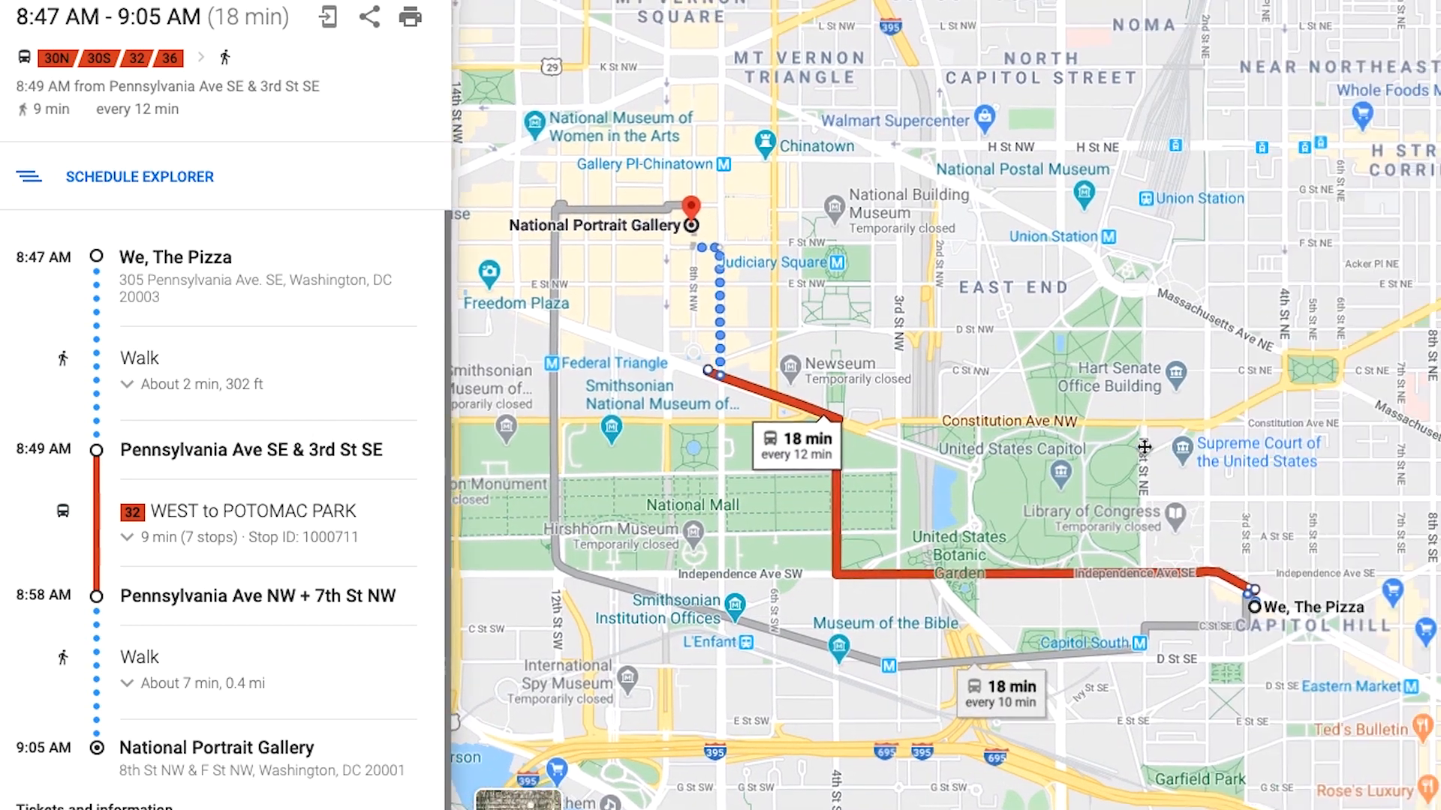
{"action": "scroll", "coordinate": [1238, 508], "scroll_direction": "up", "scroll_amount": 3}
- Pan the Google Maps view over to the US Capitol area
{"action": "mouse_move", "coordinate": [1159, 507]}
{"action": "left_mouse_down"}
{"action": "mouse_move", "coordinate": [1217, 507]}
{"action": "mouse_move", "coordinate": [1294, 540]}
{"action": "left_mouse_up"}
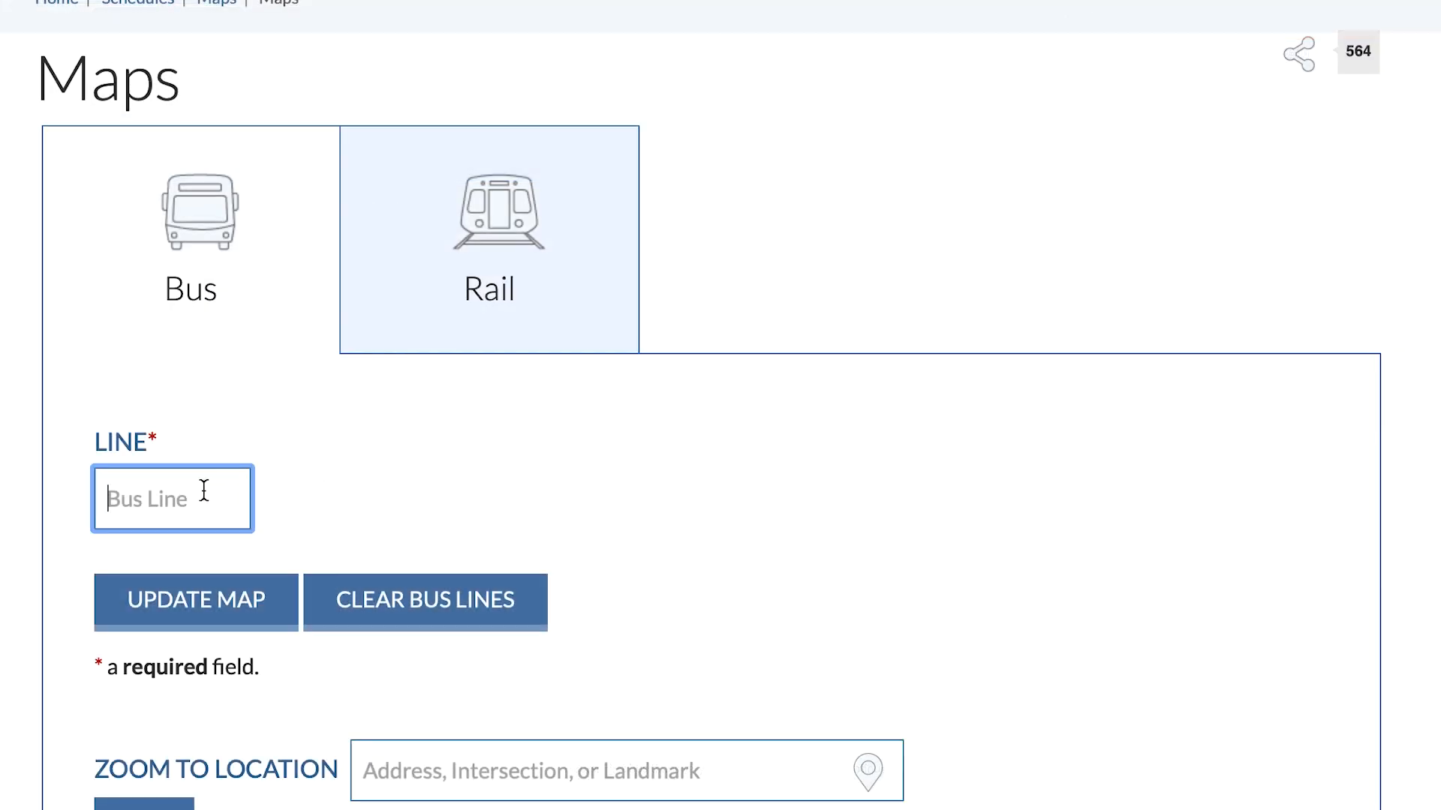
{"action": "type", "text": "30N"}
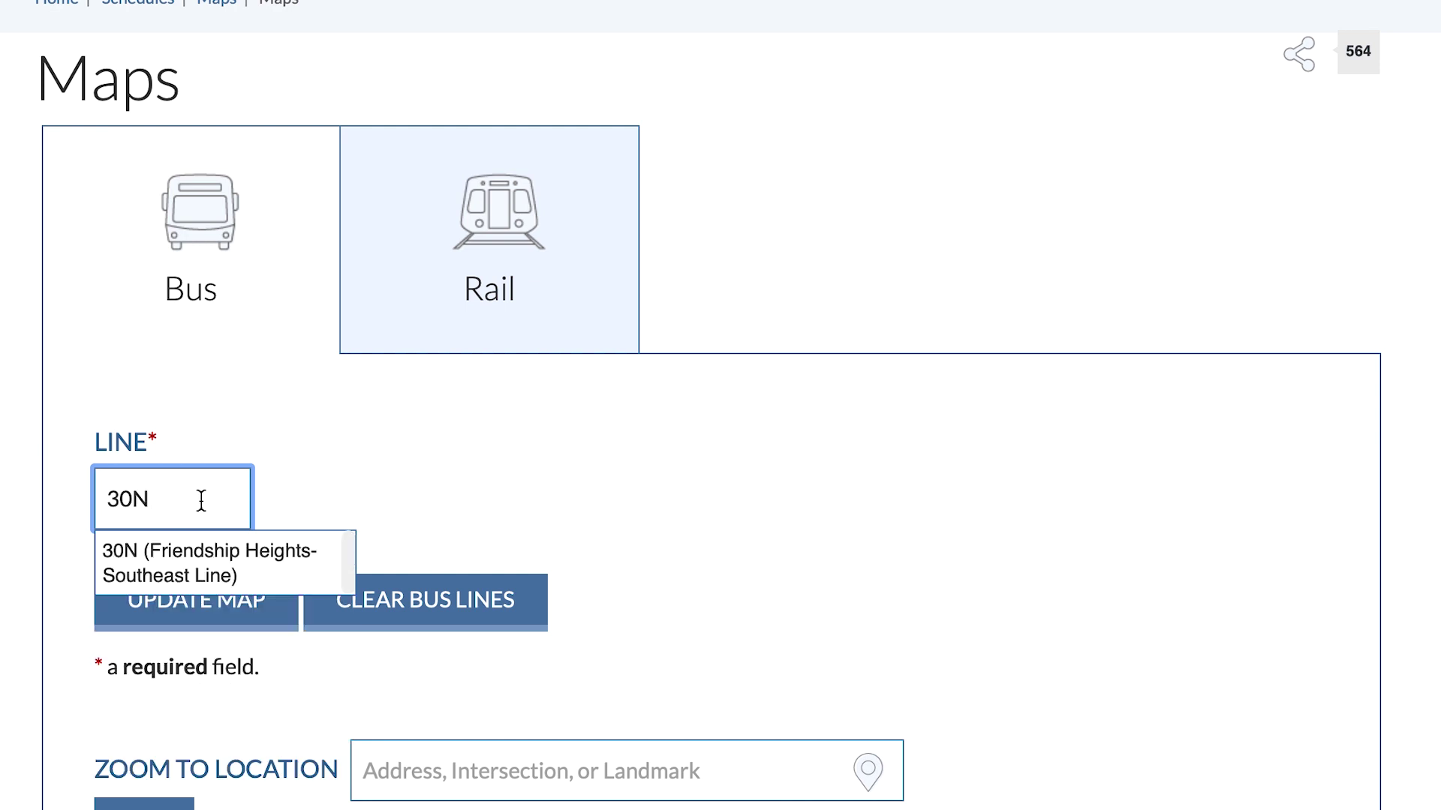
- Choose the 30N line from the suggestions and update the system map with its route
{"action": "left_click", "coordinate": [180, 564]}
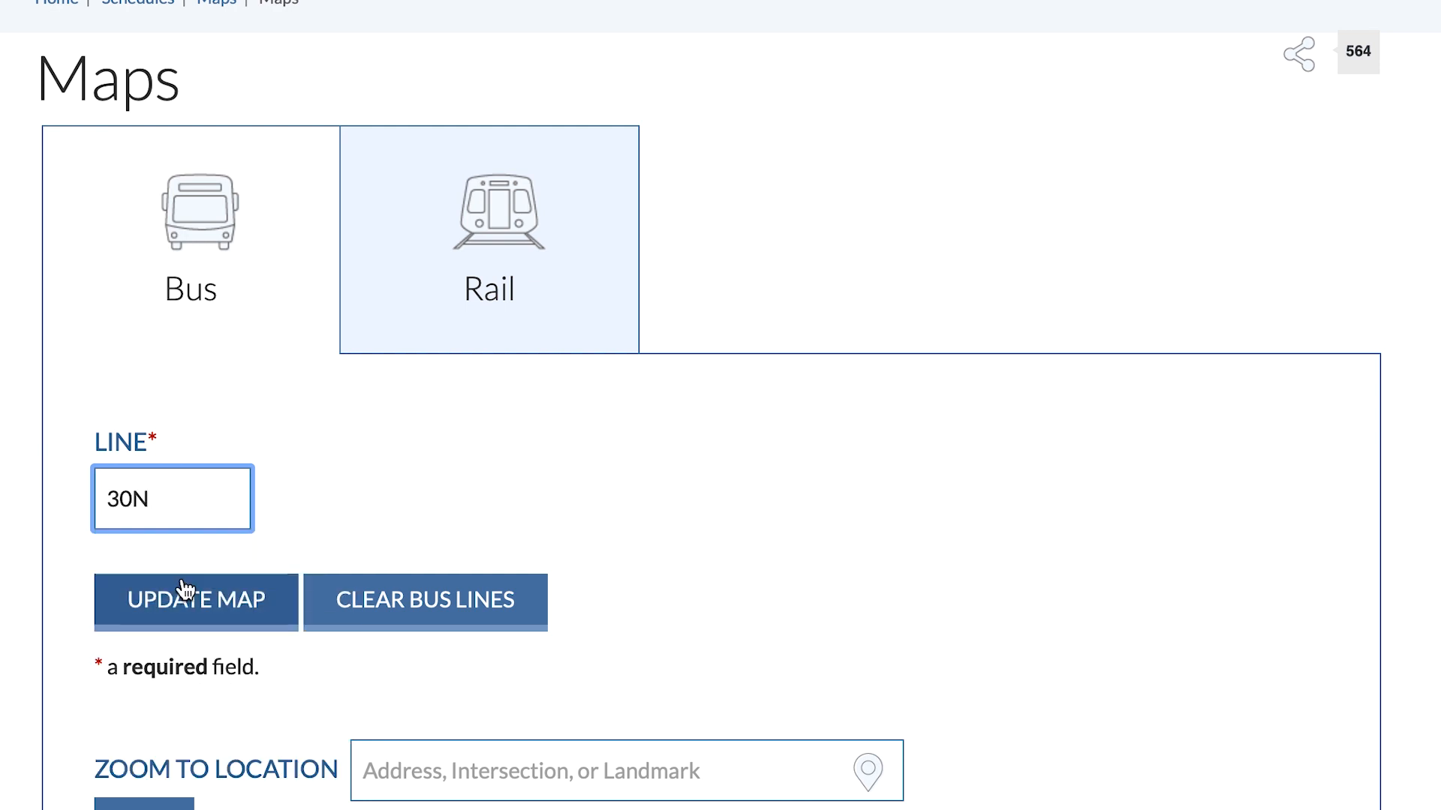
{"action": "left_click", "coordinate": [181, 600]}
{"action": "scroll", "coordinate": [545, 432], "scroll_direction": "down", "scroll_amount": 1}
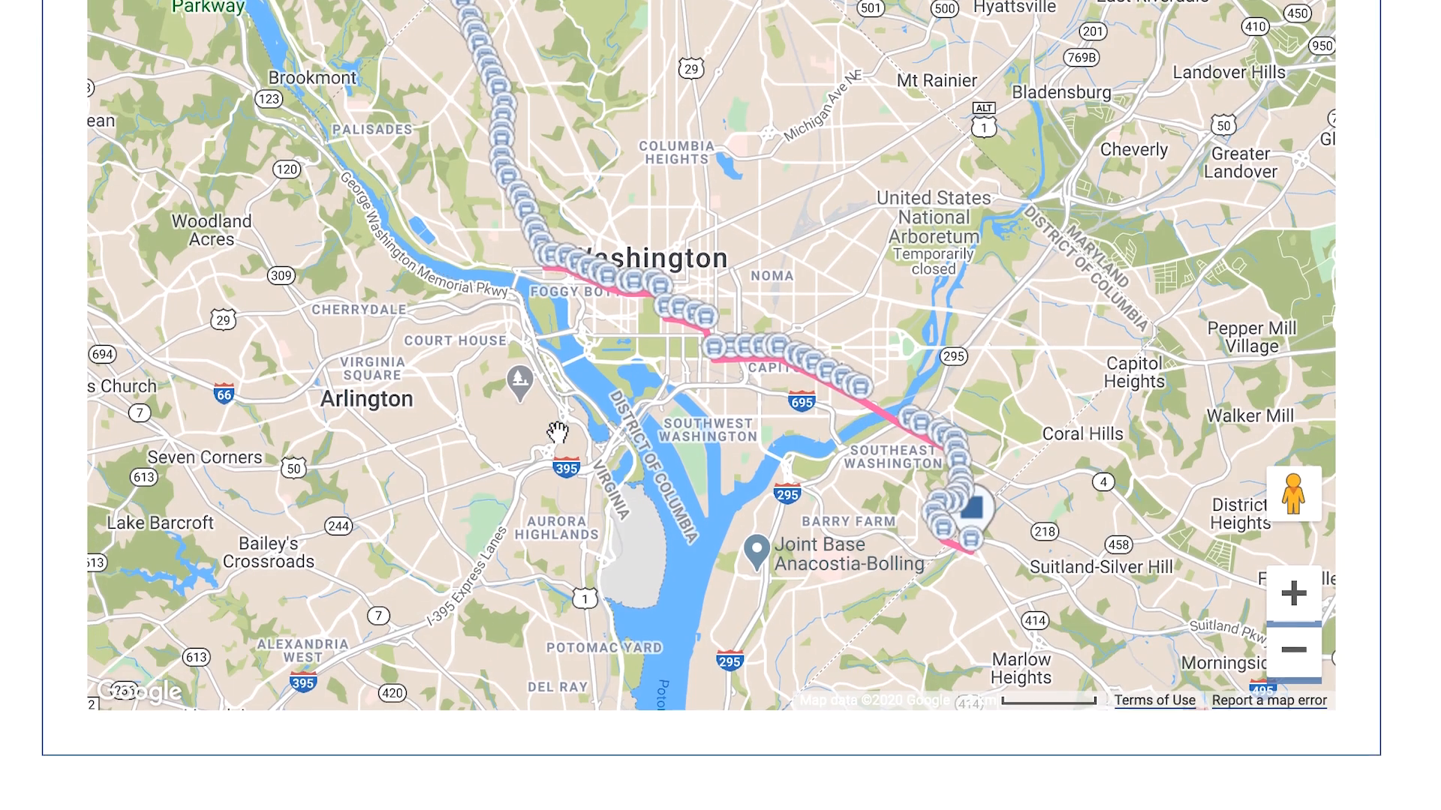
{"action": "scroll", "coordinate": [545, 433], "scroll_direction": "up", "scroll_amount": 3}
{"action": "scroll", "coordinate": [556, 433], "scroll_direction": "up", "scroll_amount": 3}
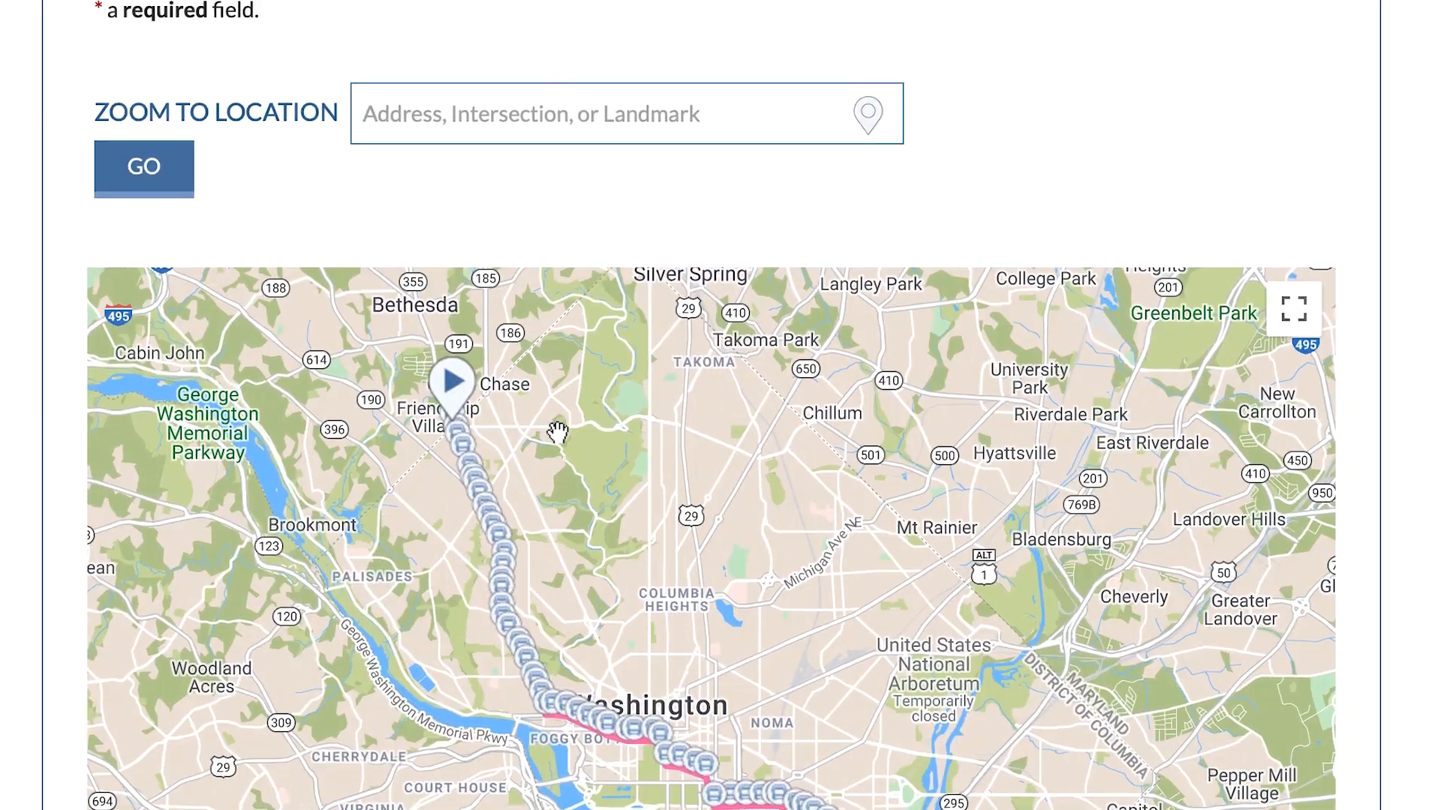
{"action": "scroll", "coordinate": [557, 433], "scroll_direction": "up", "scroll_amount": 3}
{"action": "scroll", "coordinate": [451, 338], "scroll_direction": "up", "scroll_amount": 2}
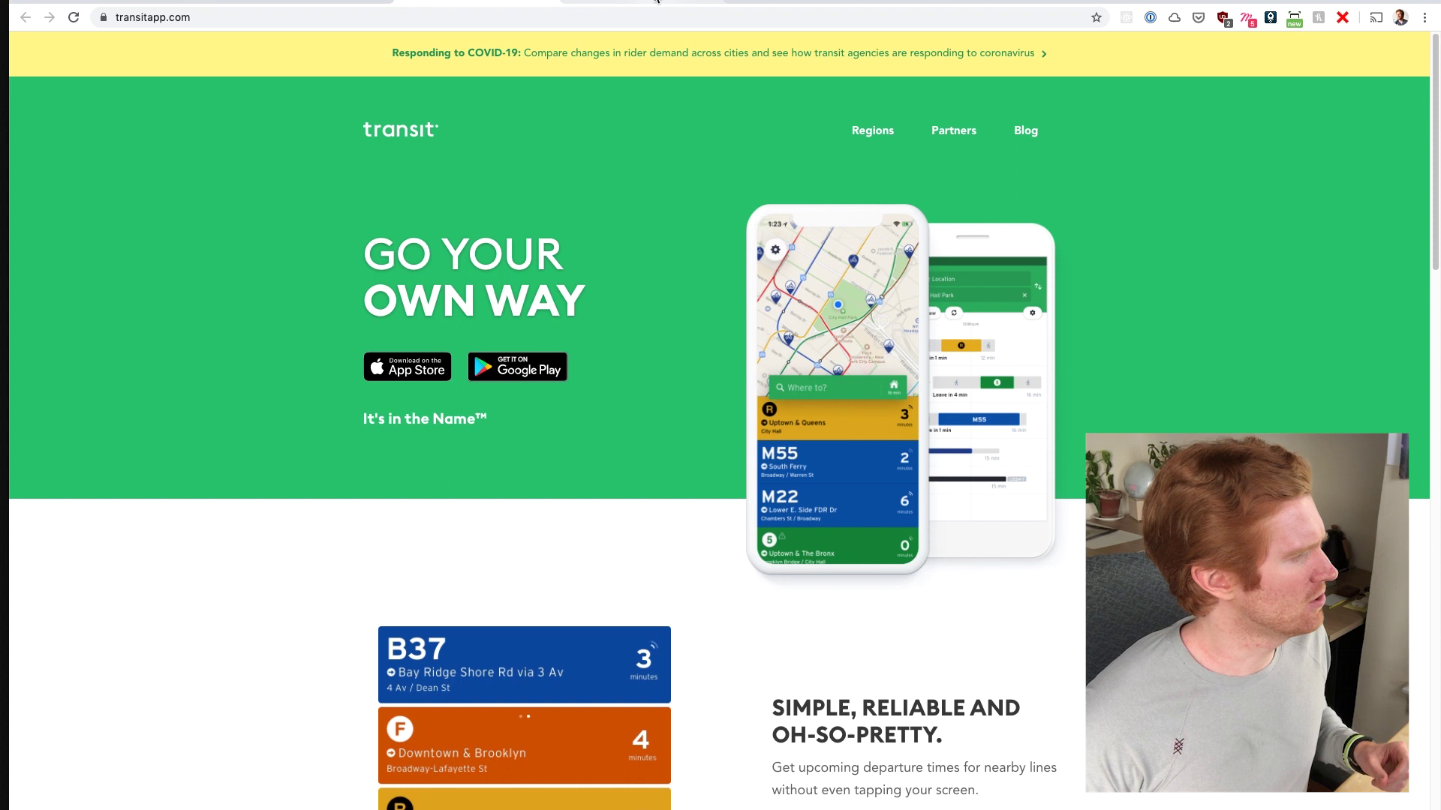
- Switch the browser to the nextjs.org tab
{"action": "left_click", "coordinate": [658, 3]}
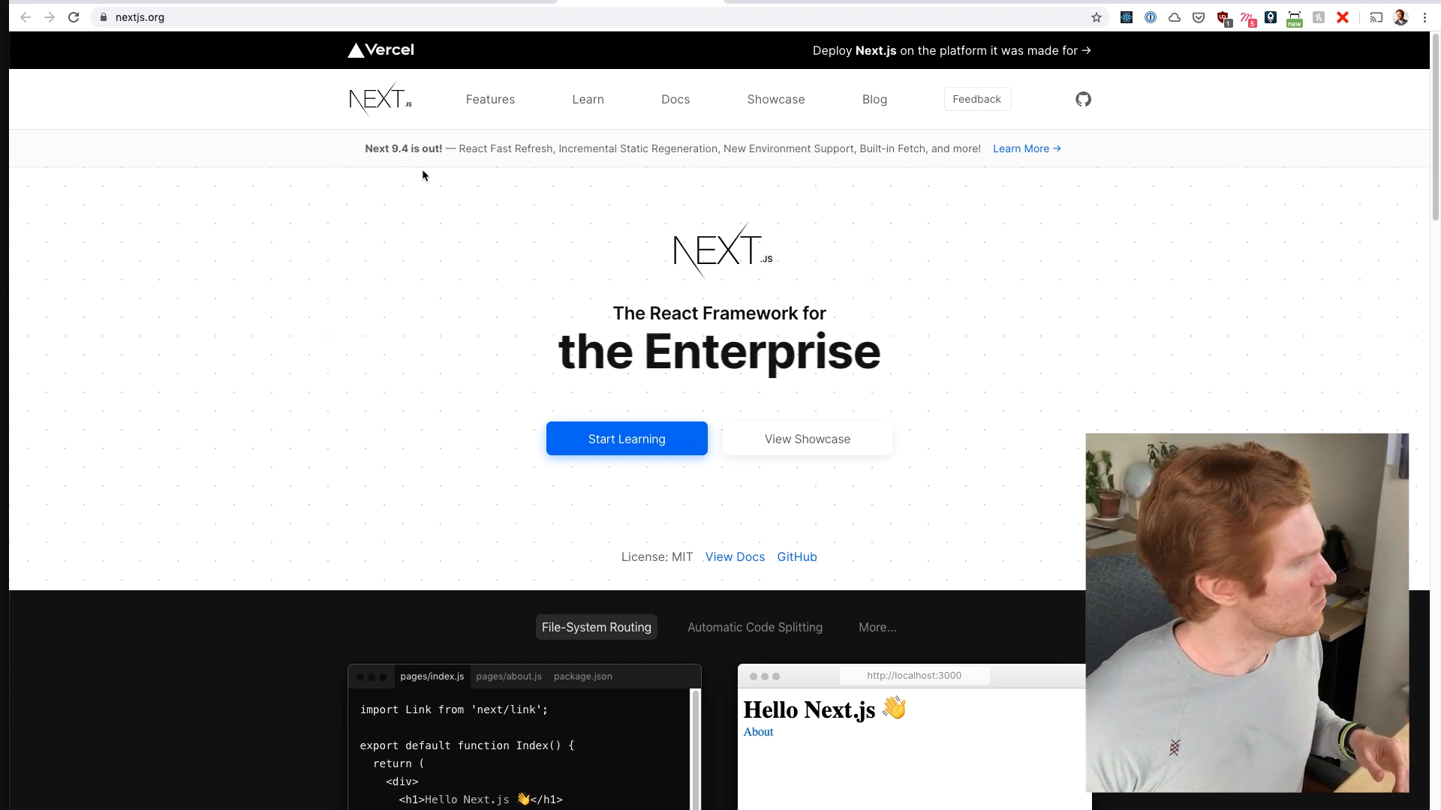
{"action": "left_click", "coordinate": [769, 3]}
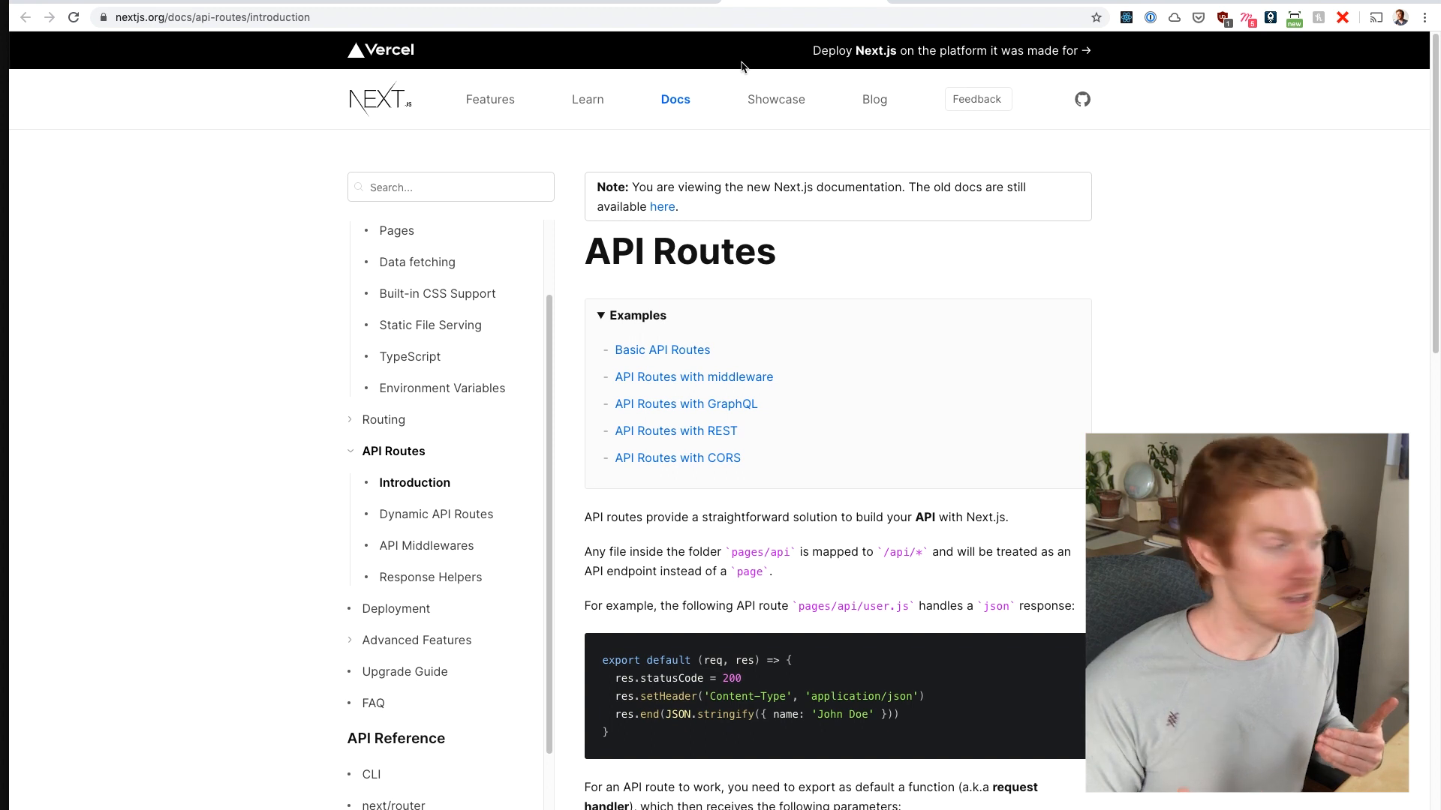
- Move on to the WMATA API documentation tab
{"action": "key", "text": "ctrl+Tab"}
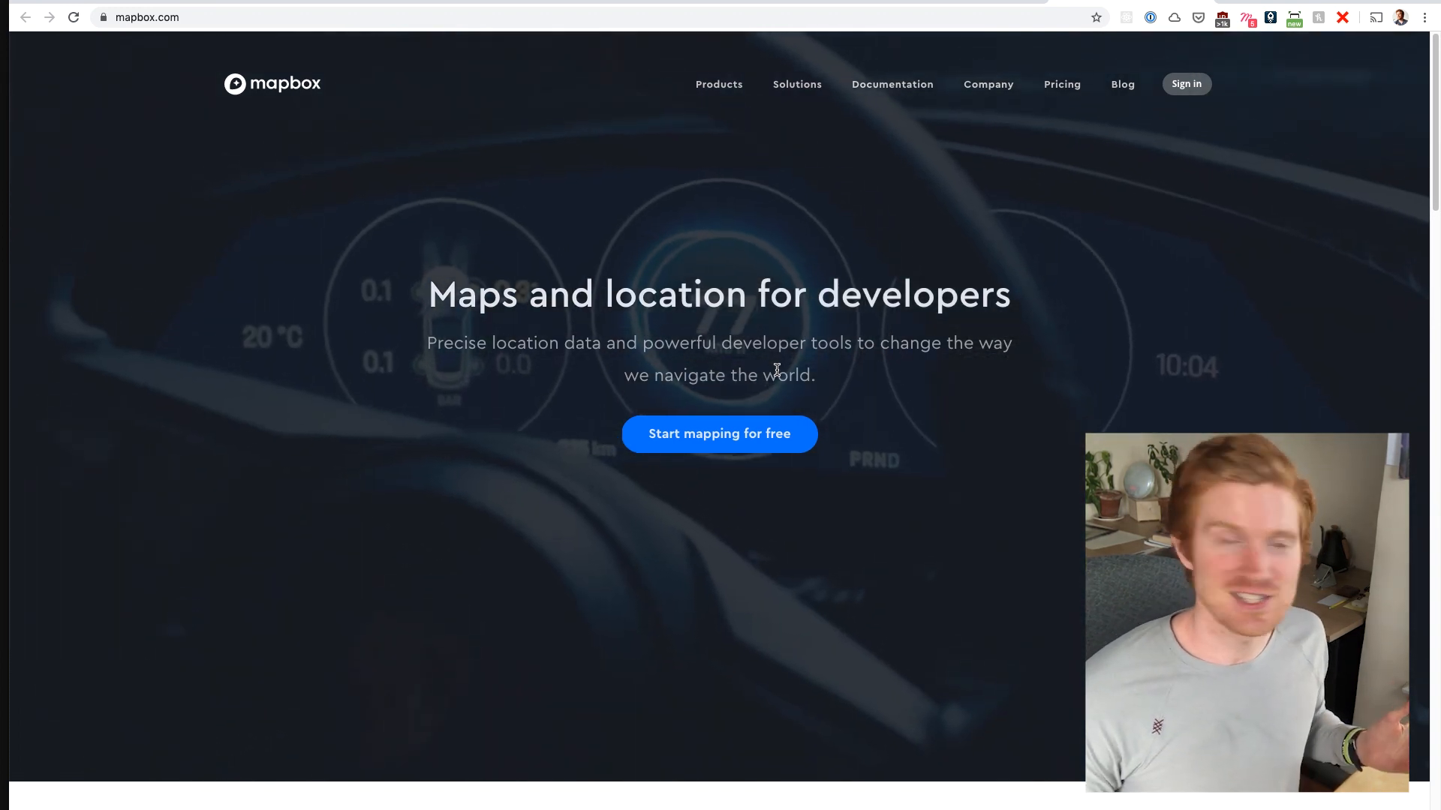
{"action": "scroll", "coordinate": [777, 372], "scroll_direction": "down", "scroll_amount": 8}
{"action": "scroll", "coordinate": [774, 383], "scroll_direction": "down", "scroll_amount": 4}
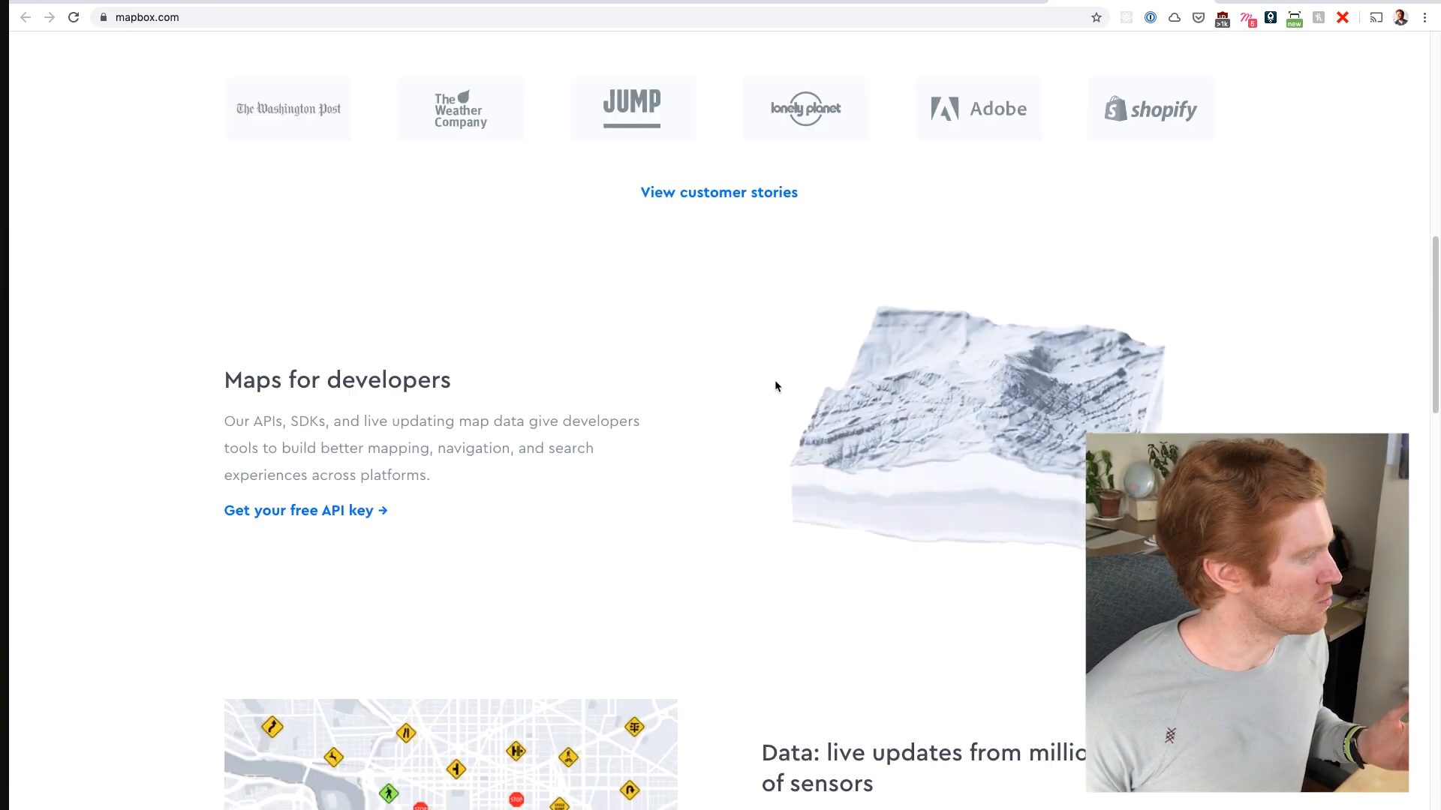
{"action": "scroll", "coordinate": [774, 383], "scroll_direction": "down", "scroll_amount": 3}
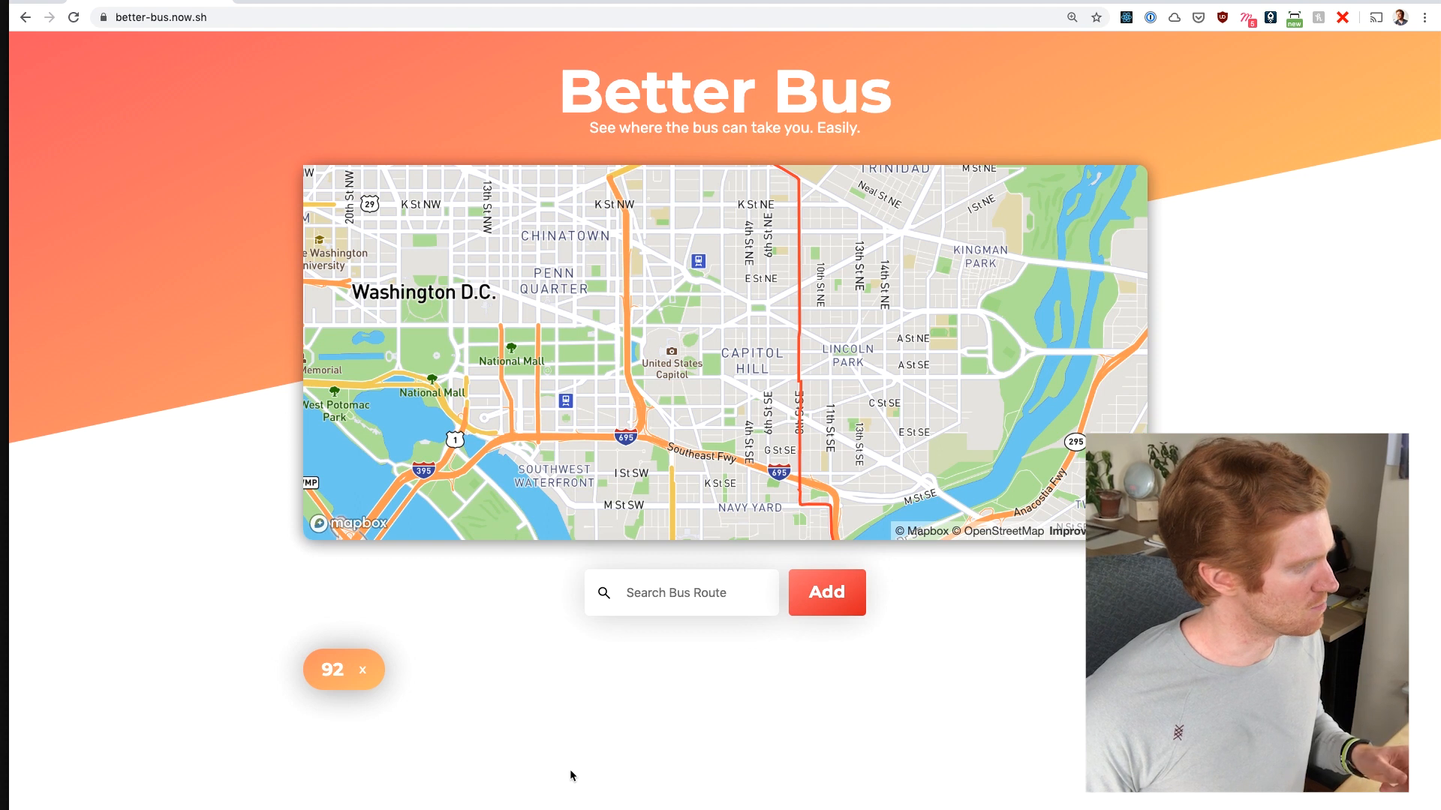
- Add routes 90 and 92 as route tags via the Search Bus Route field
{"action": "left_click", "coordinate": [652, 598]}
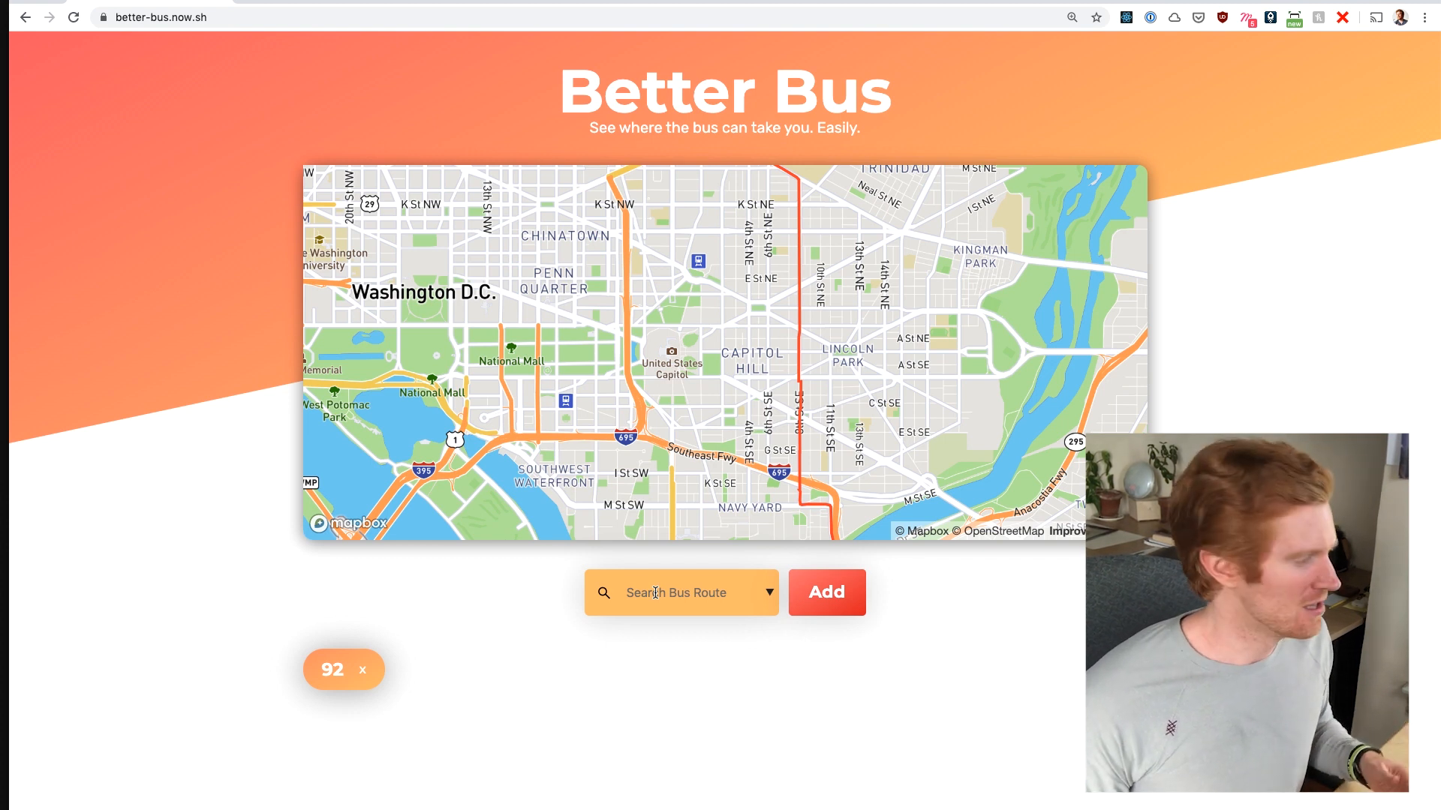
{"action": "left_click", "coordinate": [656, 592]}
{"action": "type", "text": "9"}
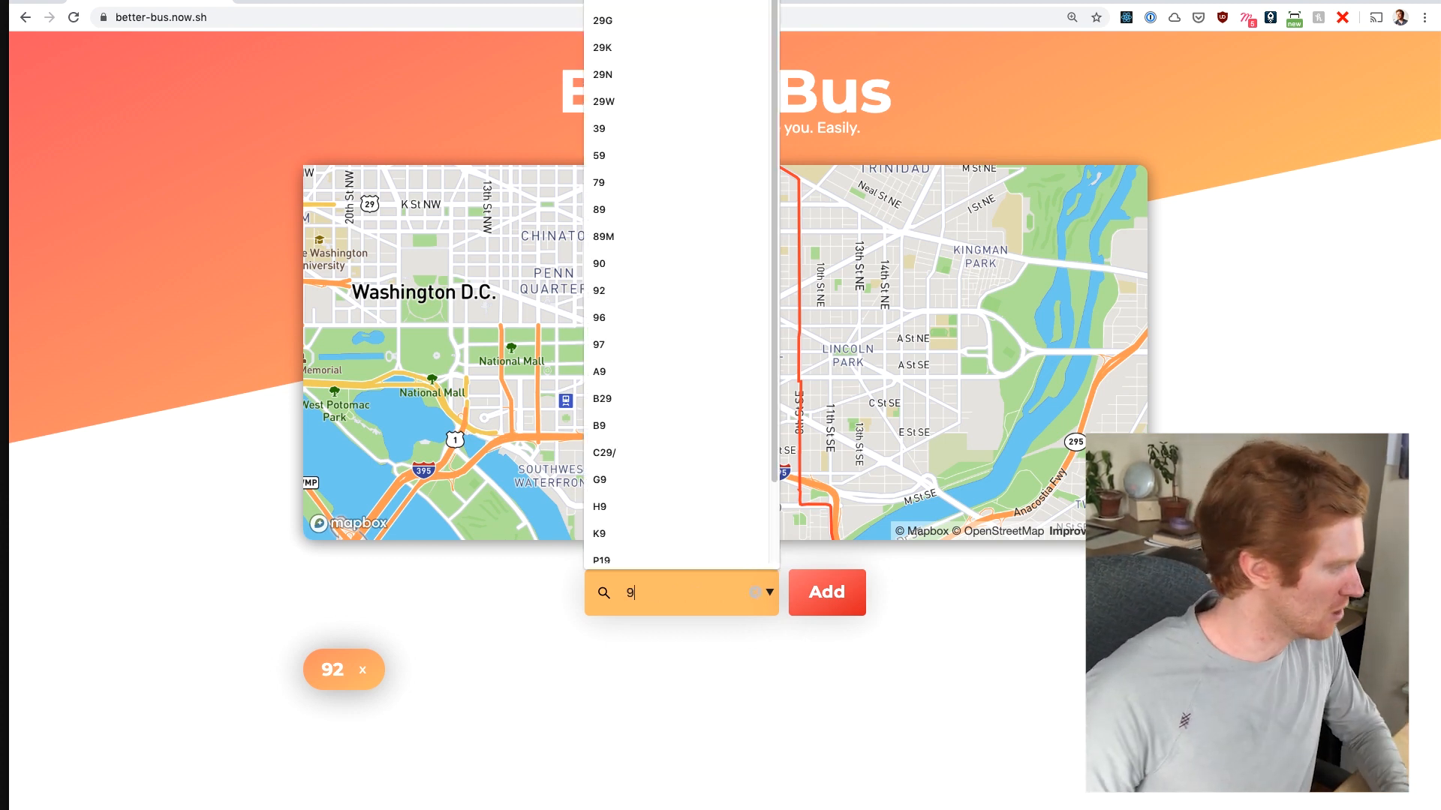
{"action": "type", "text": "0"}
{"action": "left_click", "coordinate": [629, 604]}
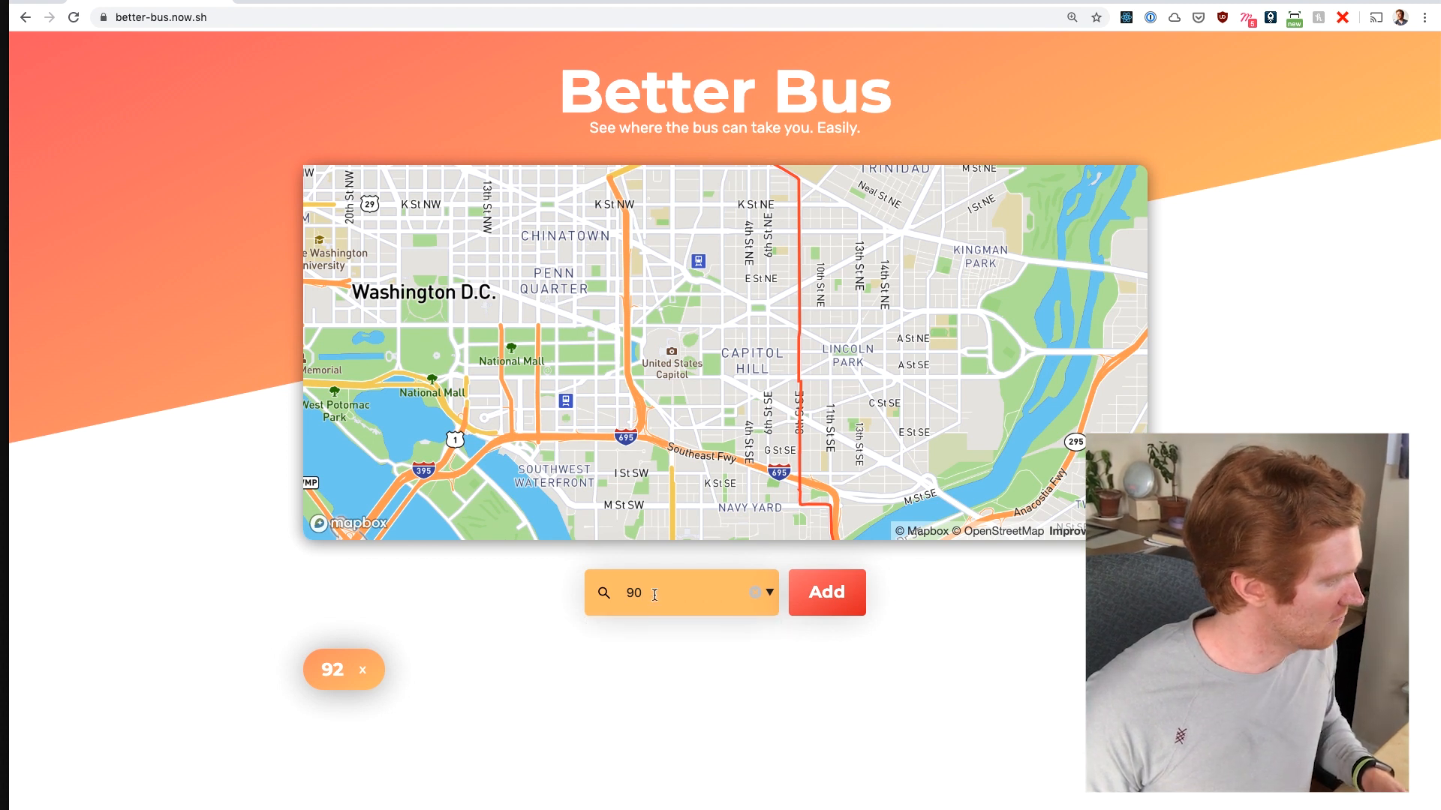
{"action": "left_click", "coordinate": [810, 593]}
{"action": "left_click", "coordinate": [697, 593]}
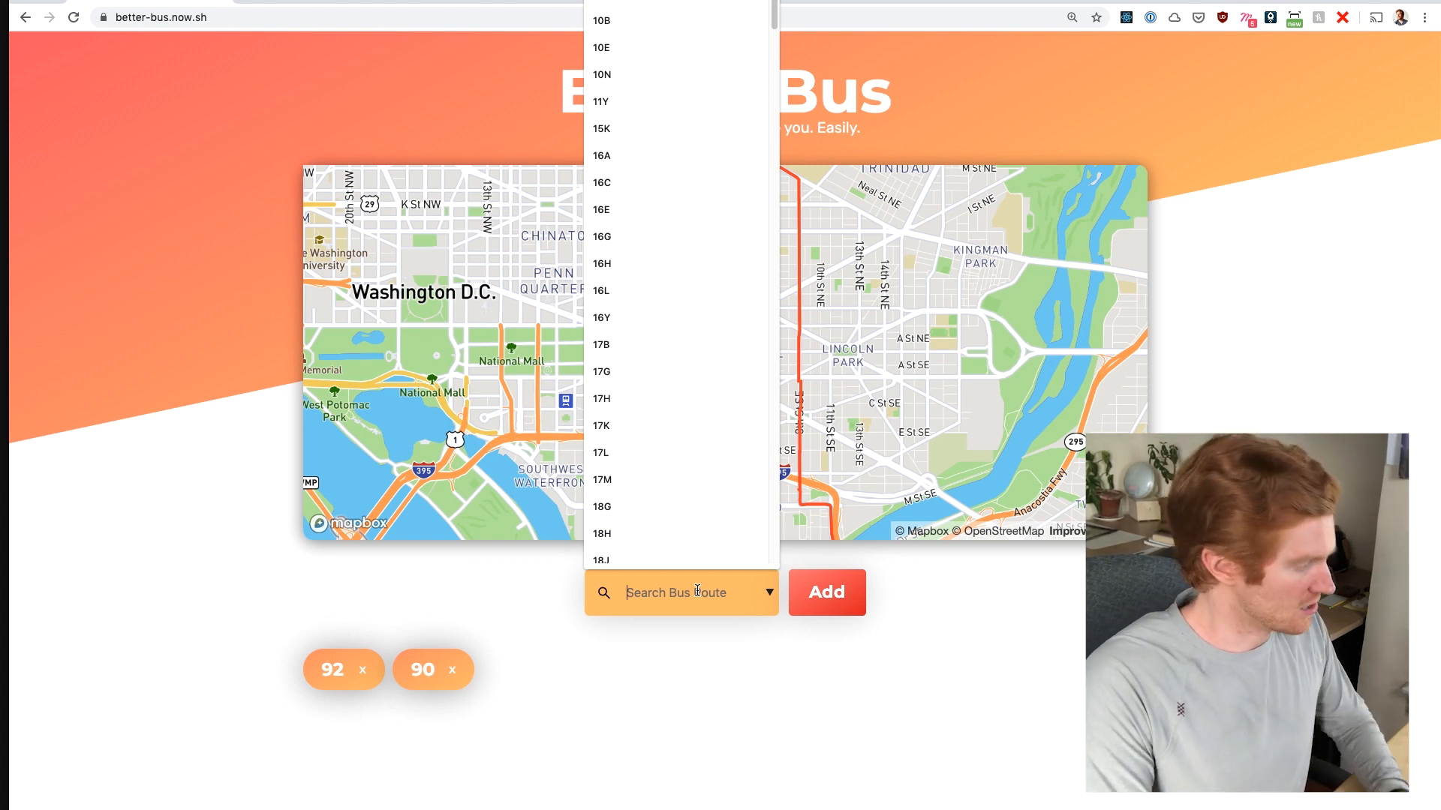
{"action": "type", "text": "92"}
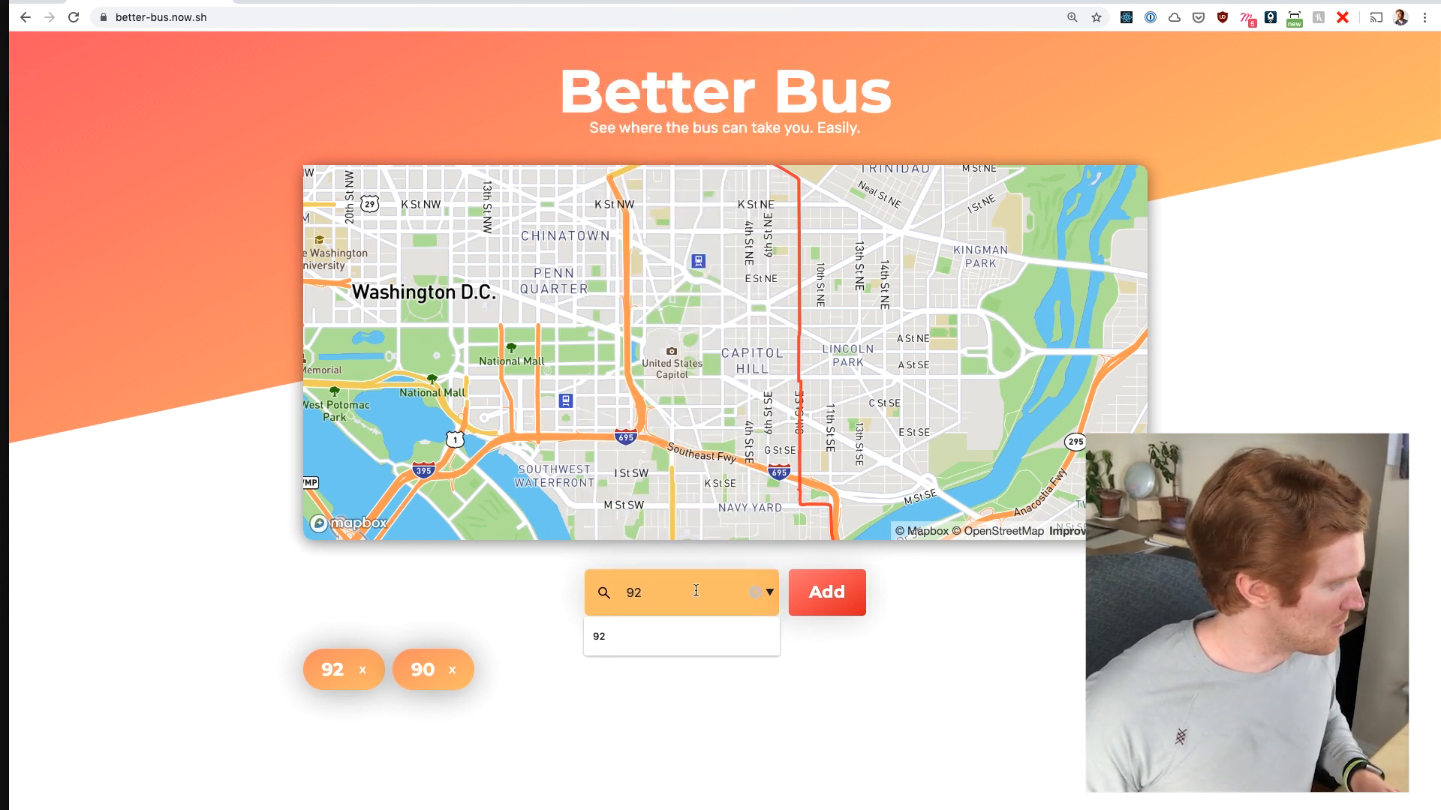
{"action": "left_click", "coordinate": [827, 592]}
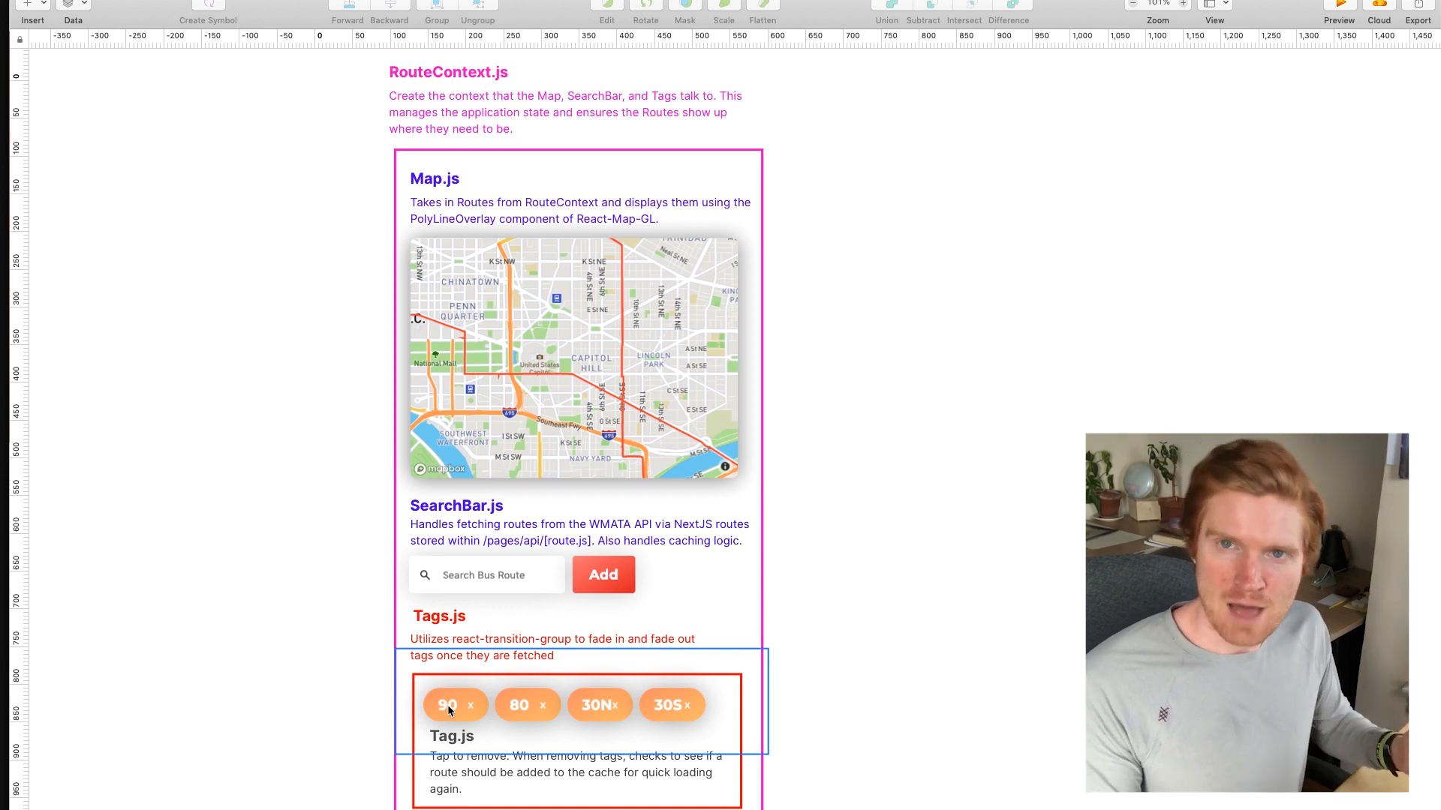
{"action": "key", "text": "super+Tab"}
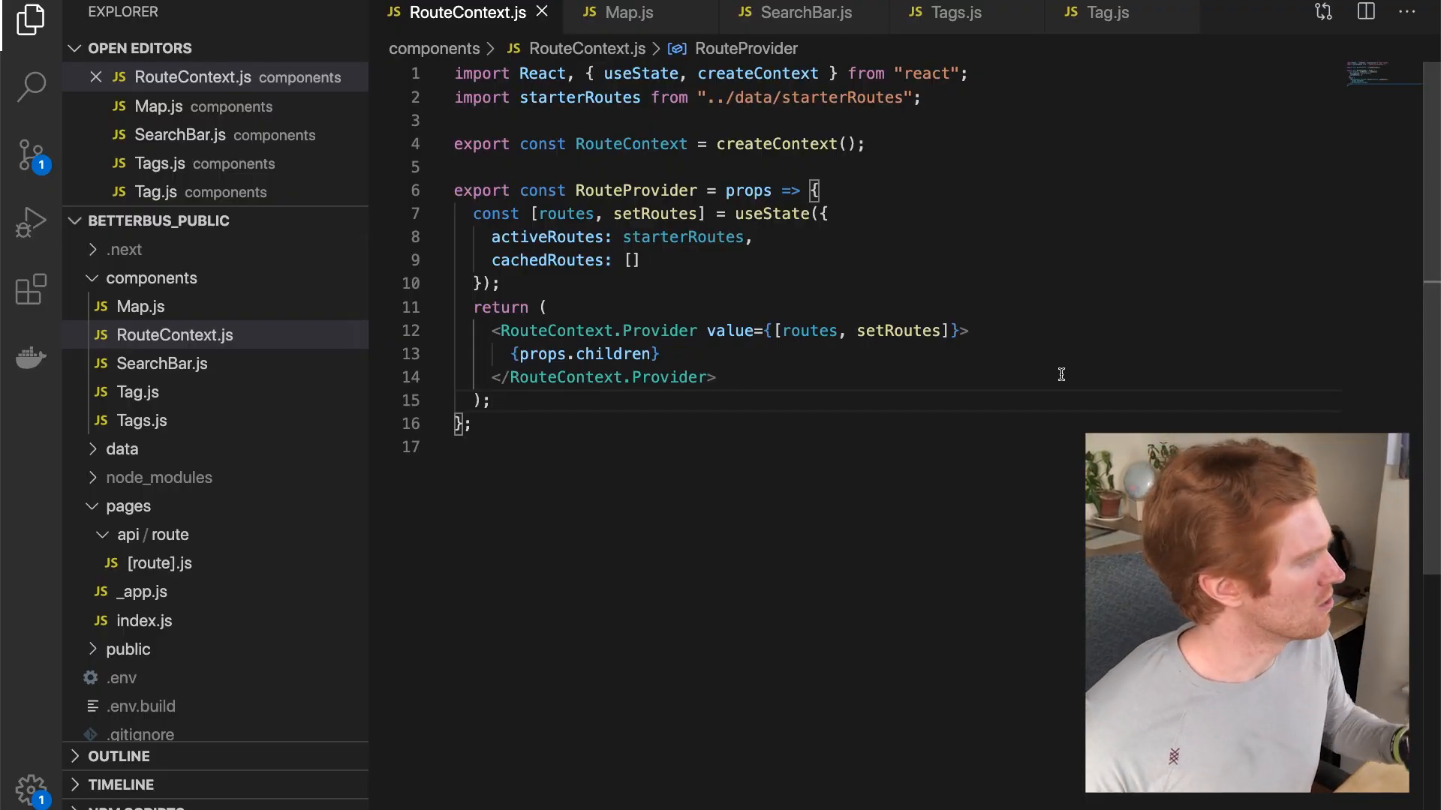
- Point out the RouteProvider definition and its Provider block, then switch to the Map.js design card
{"action": "left_click", "coordinate": [672, 194]}
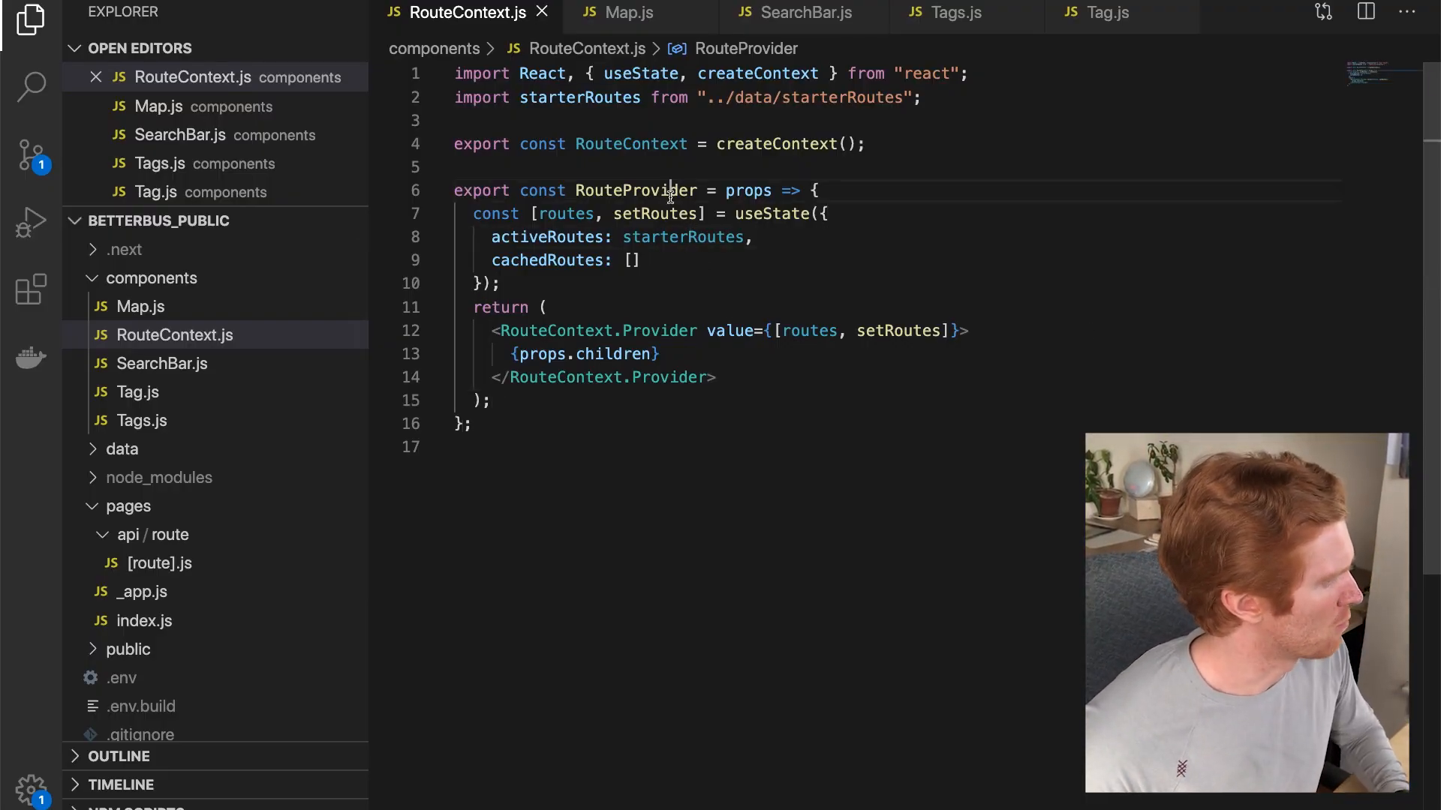
{"action": "left_click", "coordinate": [581, 191]}
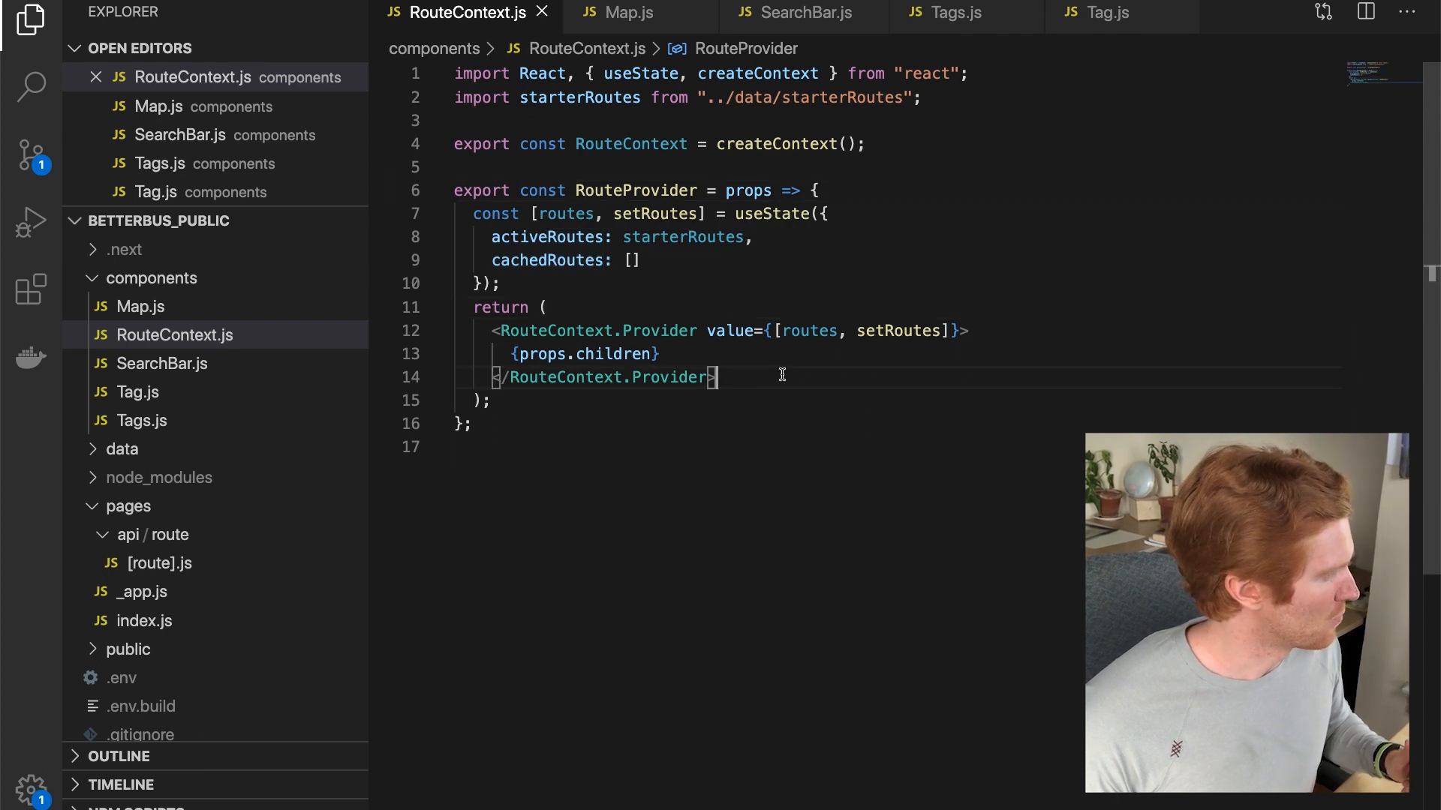
{"action": "left_click_drag", "start_coordinate": [623, 377], "coordinate": [436, 333]}
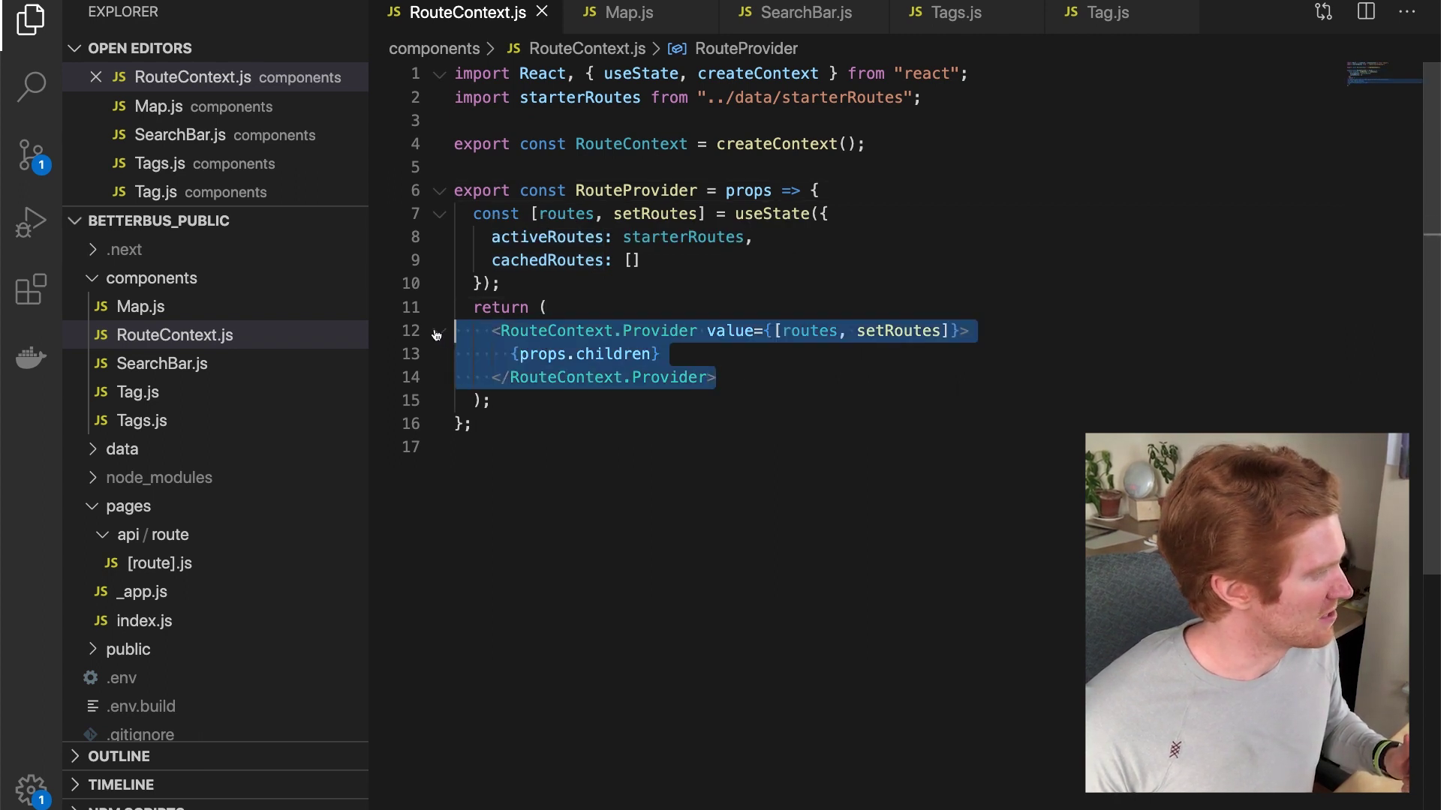
{"action": "left_click", "coordinate": [575, 331]}
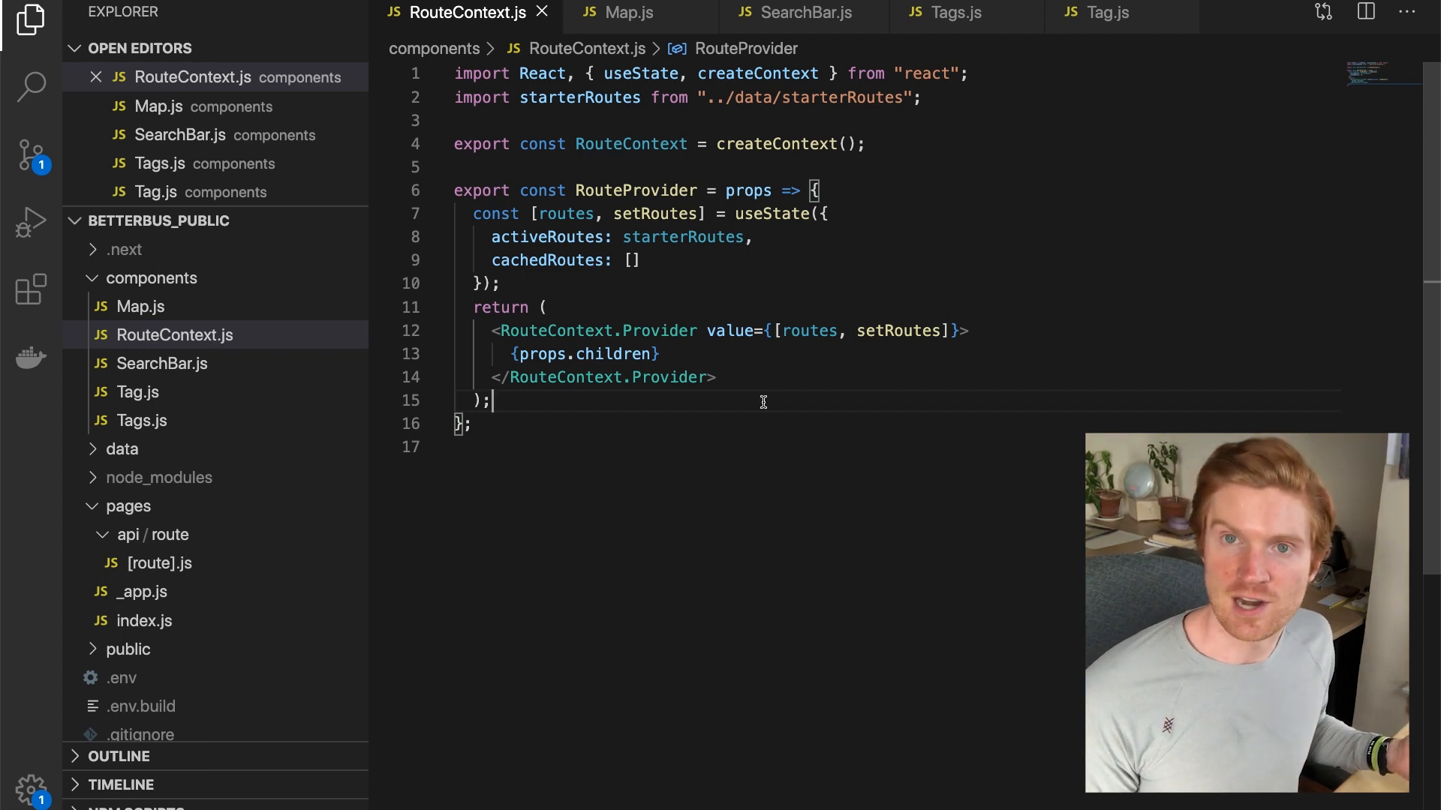
{"action": "key", "text": "super+Tab"}
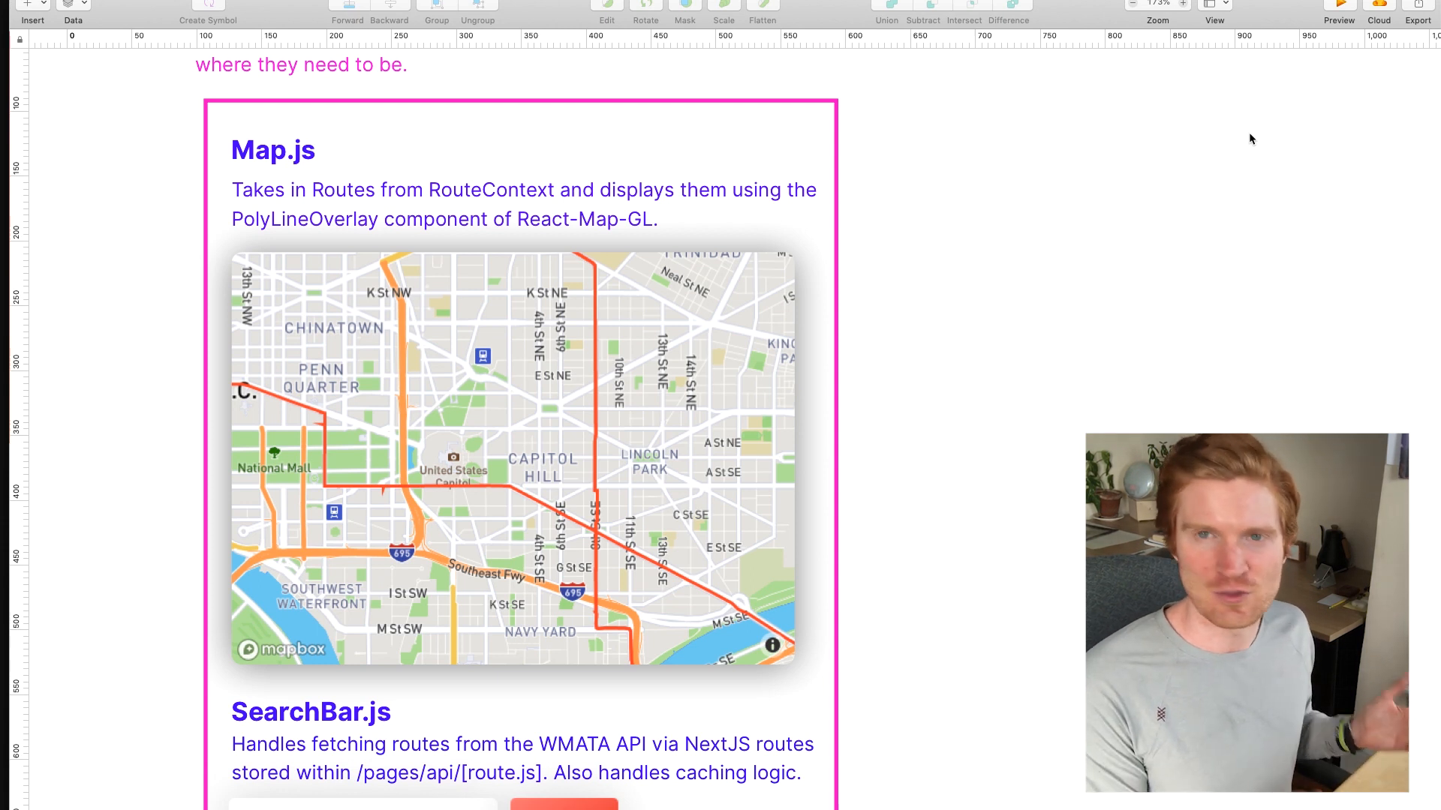
- Switch from Sketch back to the Map.js source in VS Code
{"action": "key", "text": "super+Tab"}
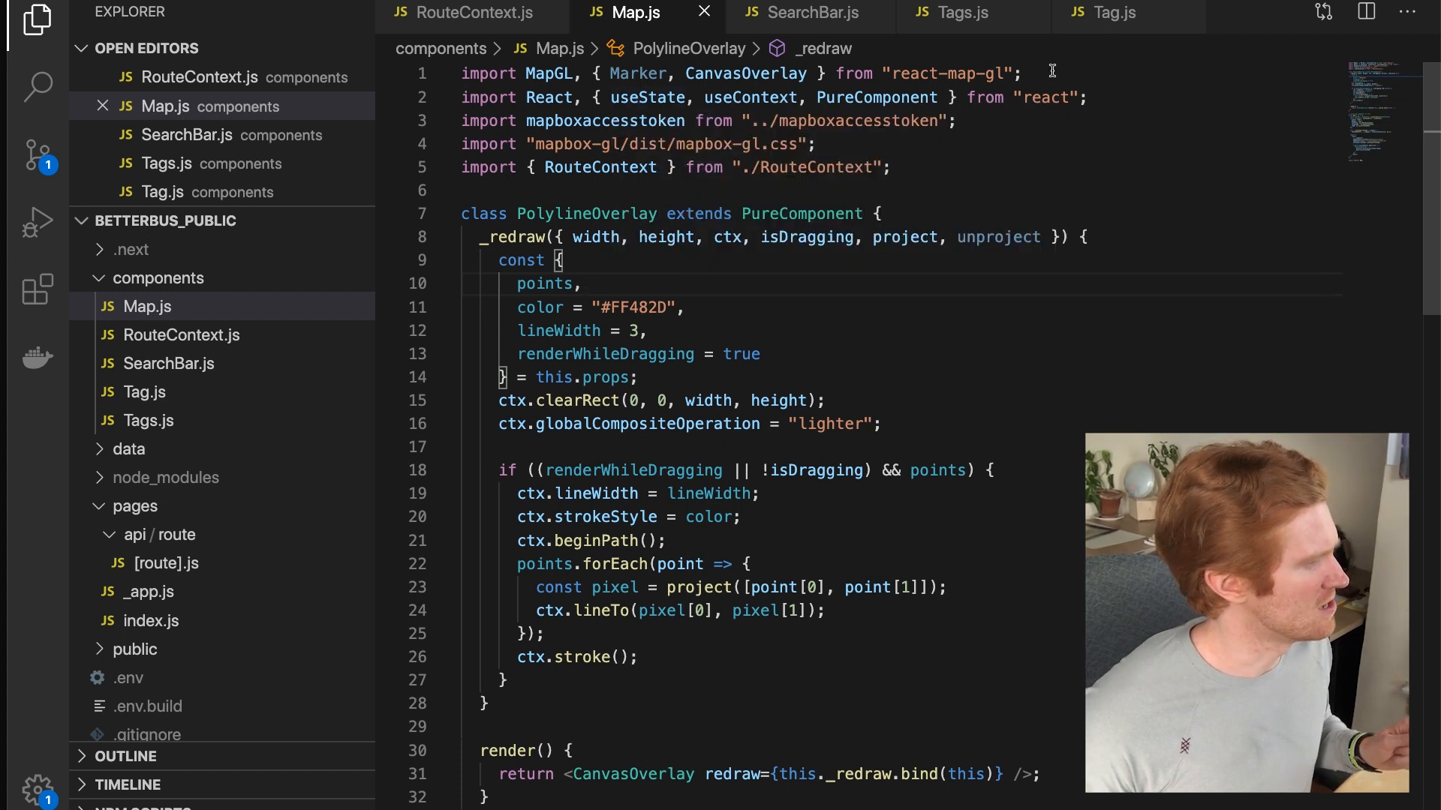
{"action": "left_click_drag", "start_coordinate": [1052, 73], "coordinate": [461, 73]}
{"action": "mouse_move", "coordinate": [446, 75]}
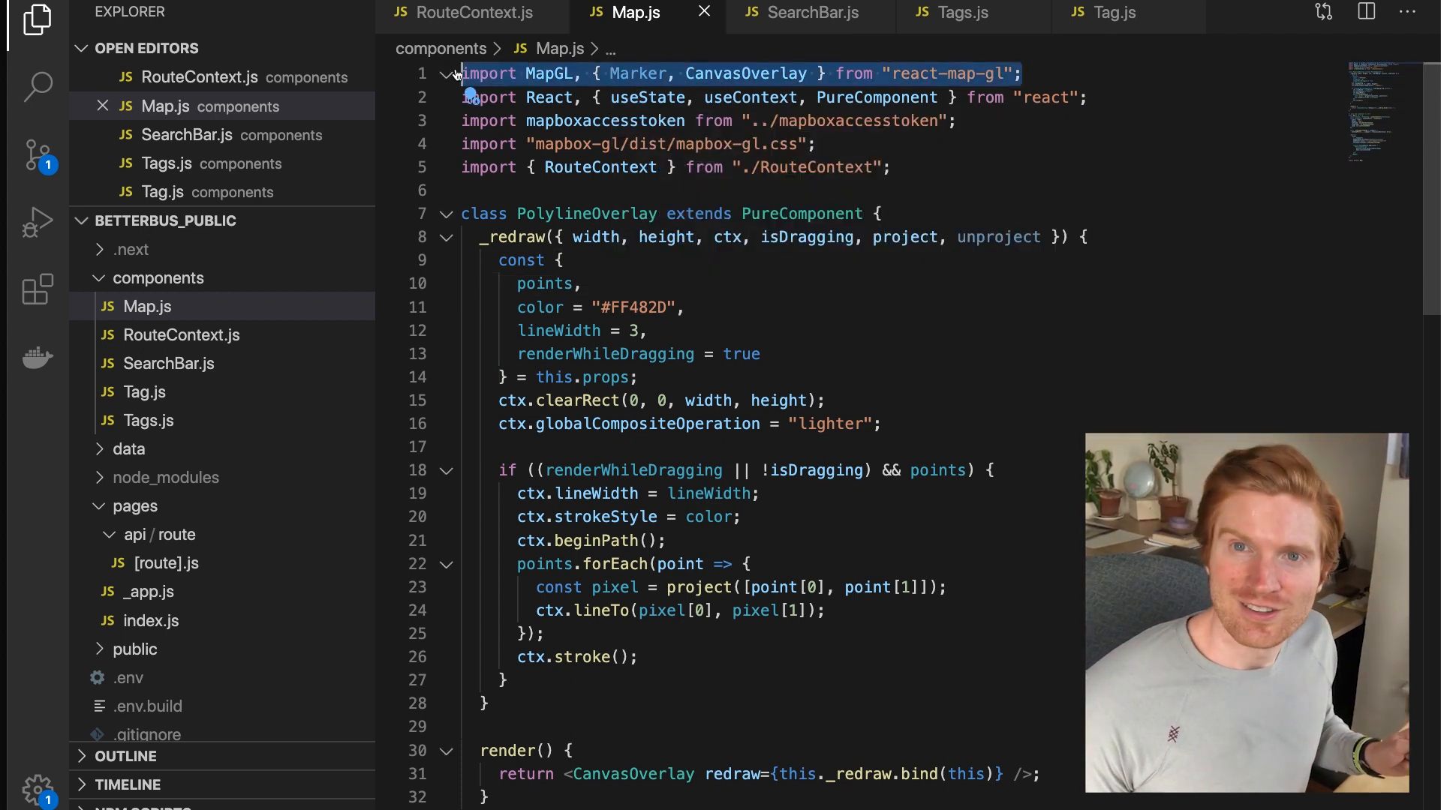
{"action": "left_click", "coordinate": [694, 195]}
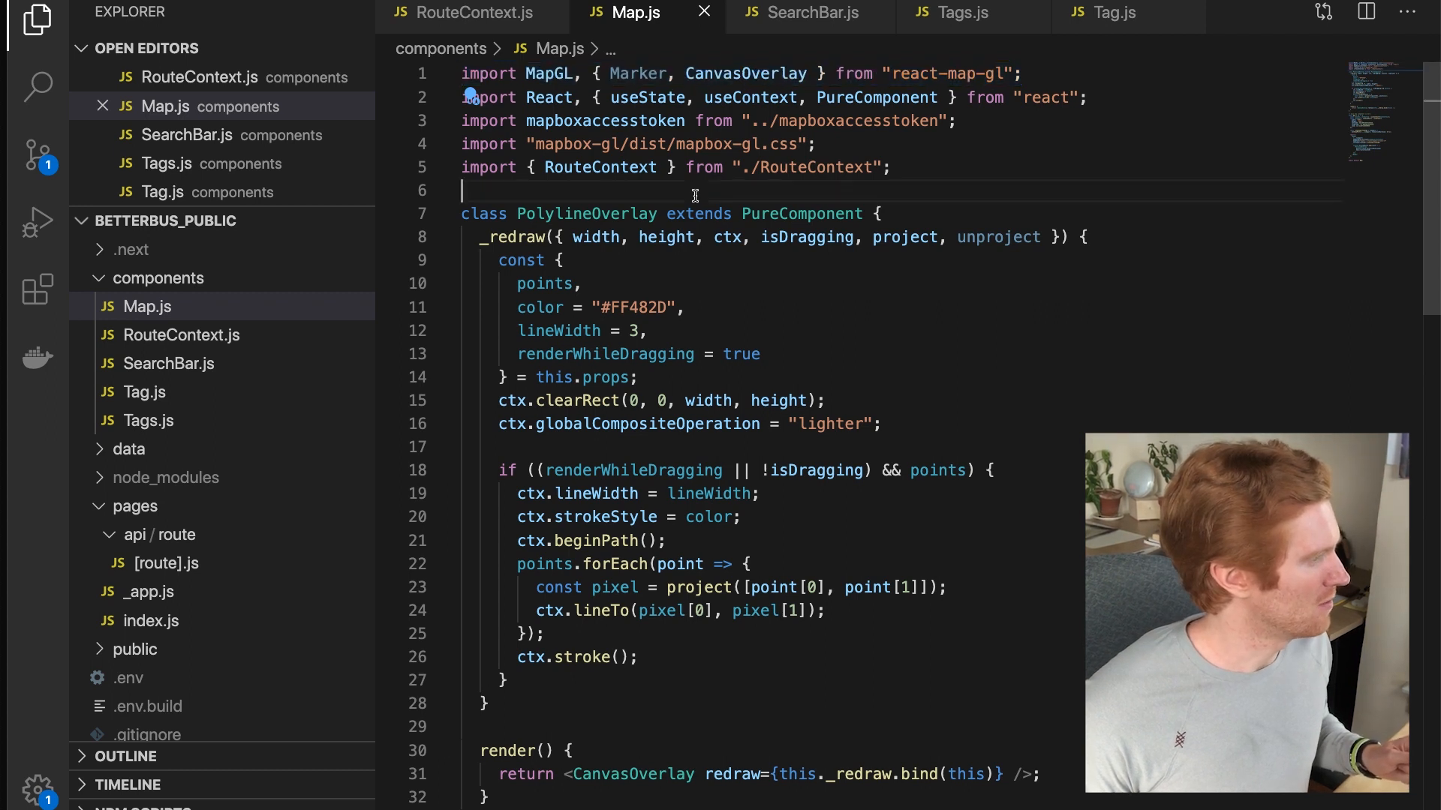
{"action": "left_click_drag", "start_coordinate": [889, 213], "coordinate": [464, 213]}
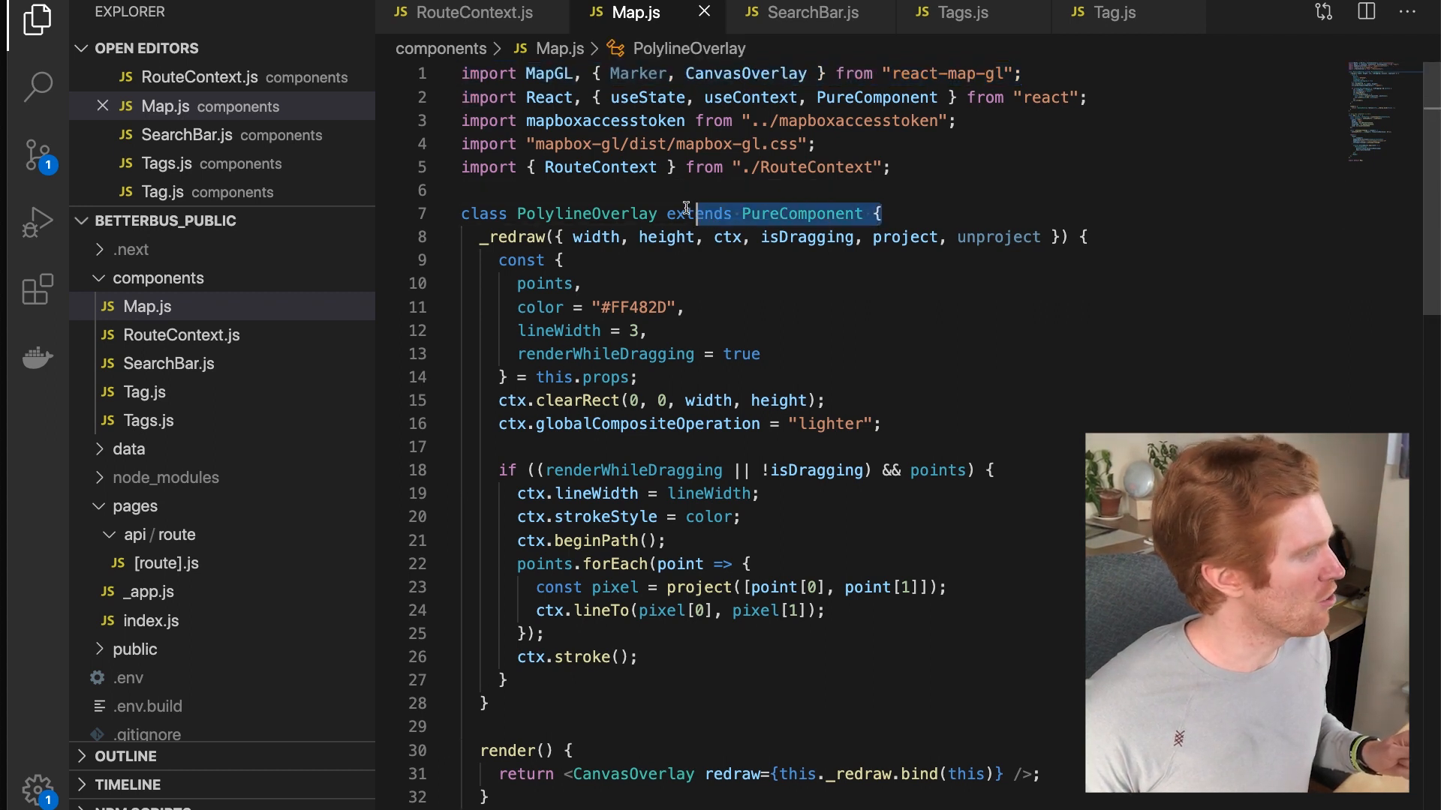
{"action": "left_click", "coordinate": [613, 261]}
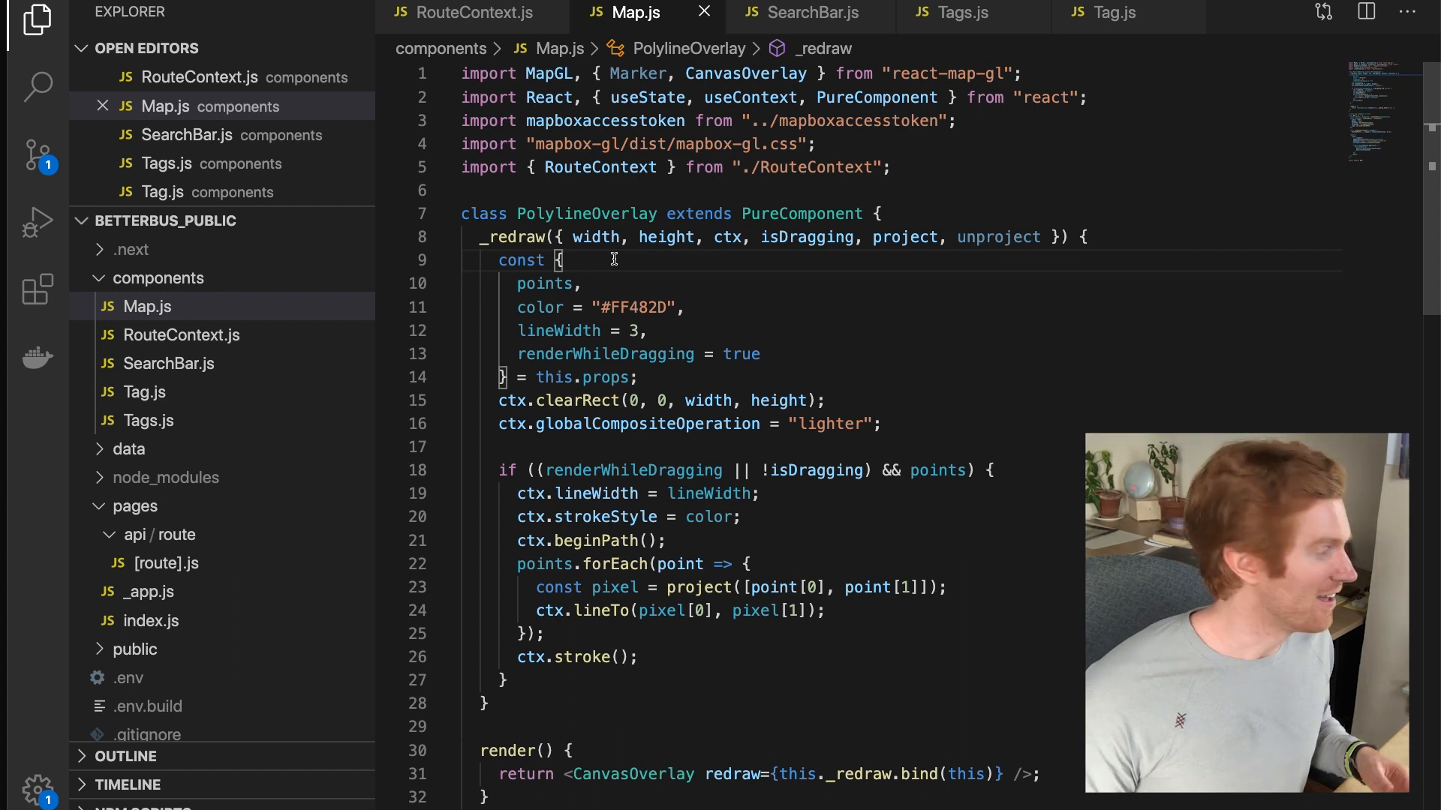
{"action": "scroll", "coordinate": [613, 260], "scroll_direction": "down", "scroll_amount": 10}
{"action": "scroll", "coordinate": [652, 266], "scroll_direction": "down", "scroll_amount": 5}
{"action": "scroll", "coordinate": [653, 267], "scroll_direction": "down", "scroll_amount": 4}
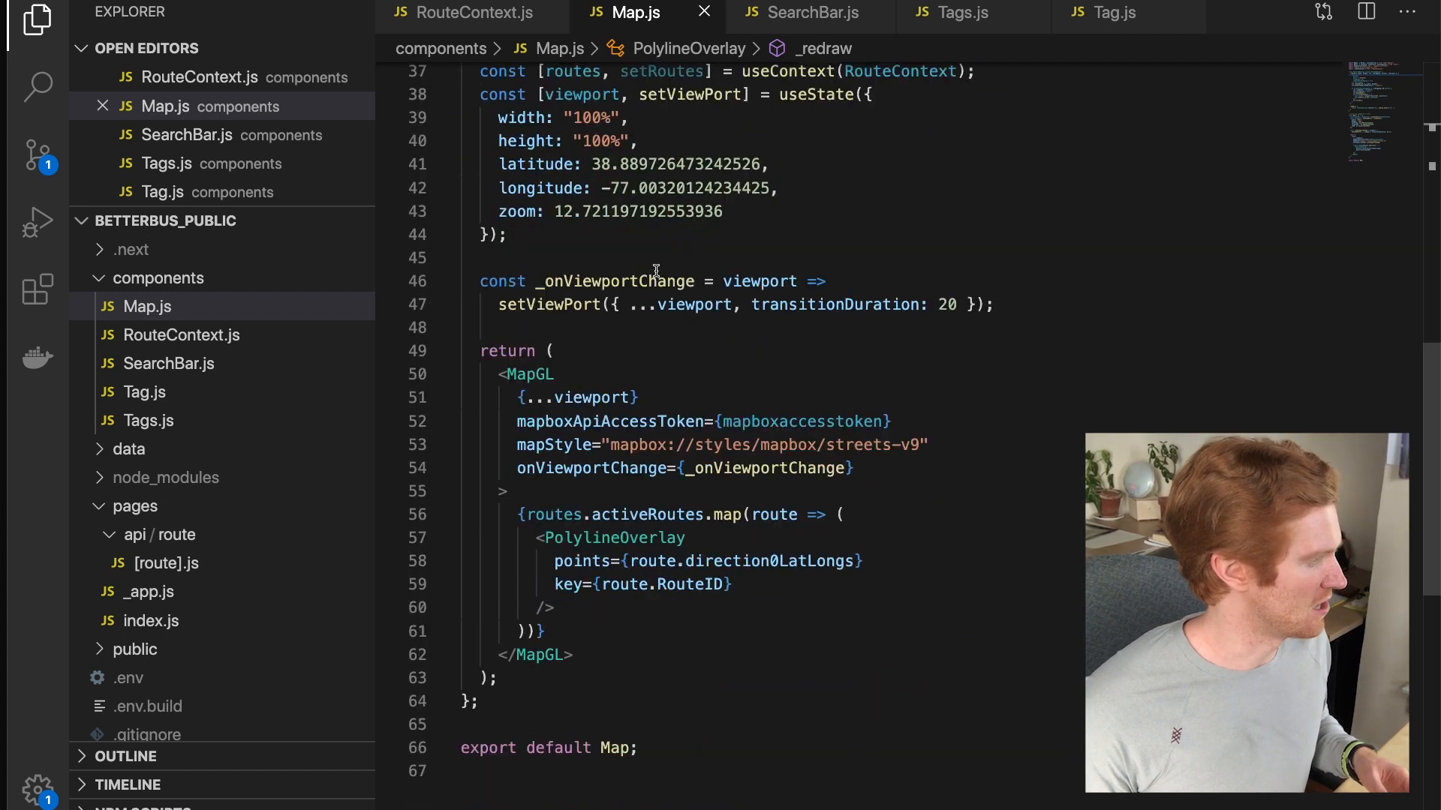
{"action": "scroll", "coordinate": [630, 414], "scroll_direction": "down", "scroll_amount": 2}
{"action": "left_click_drag", "start_coordinate": [573, 590], "coordinate": [567, 309]}
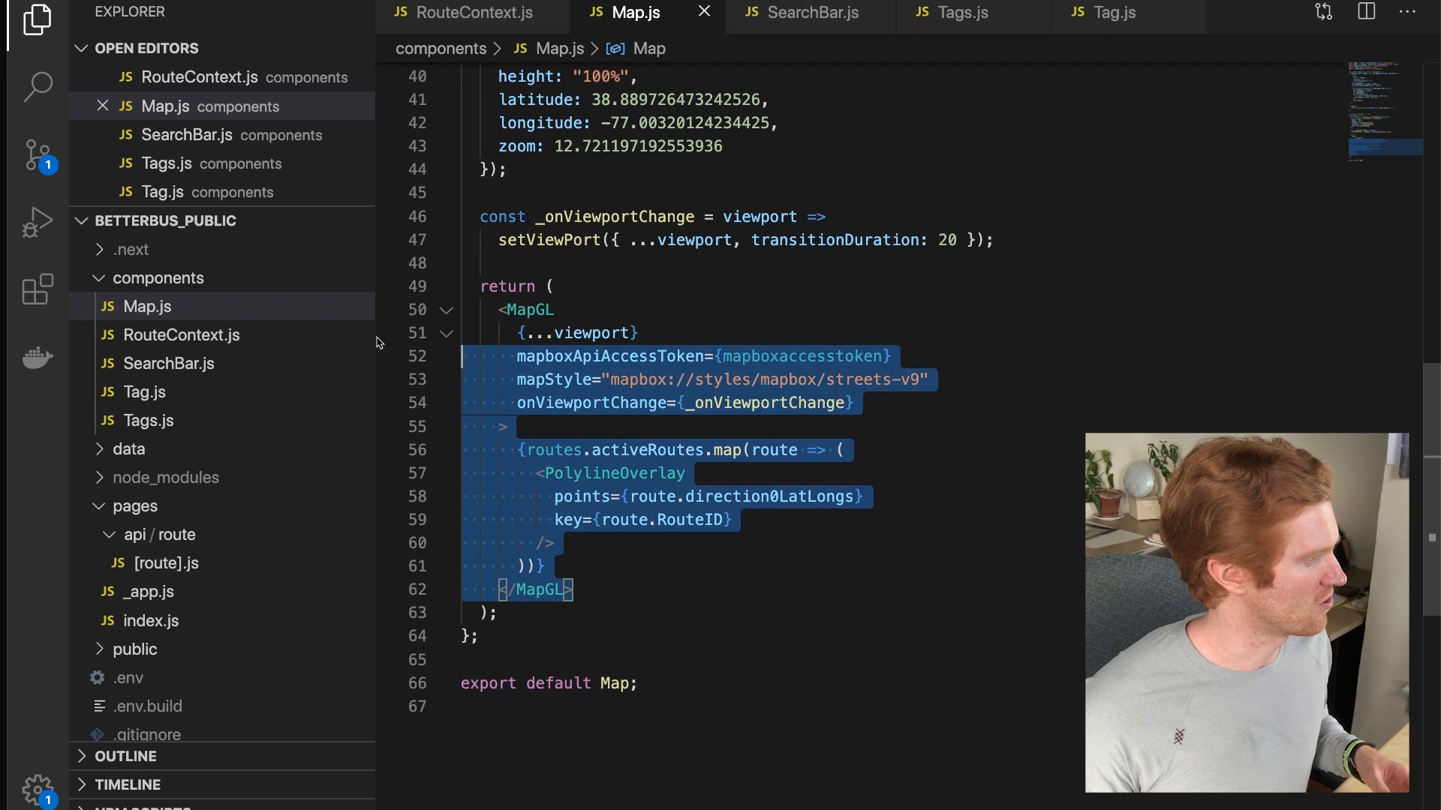
{"action": "left_click", "coordinate": [567, 309]}
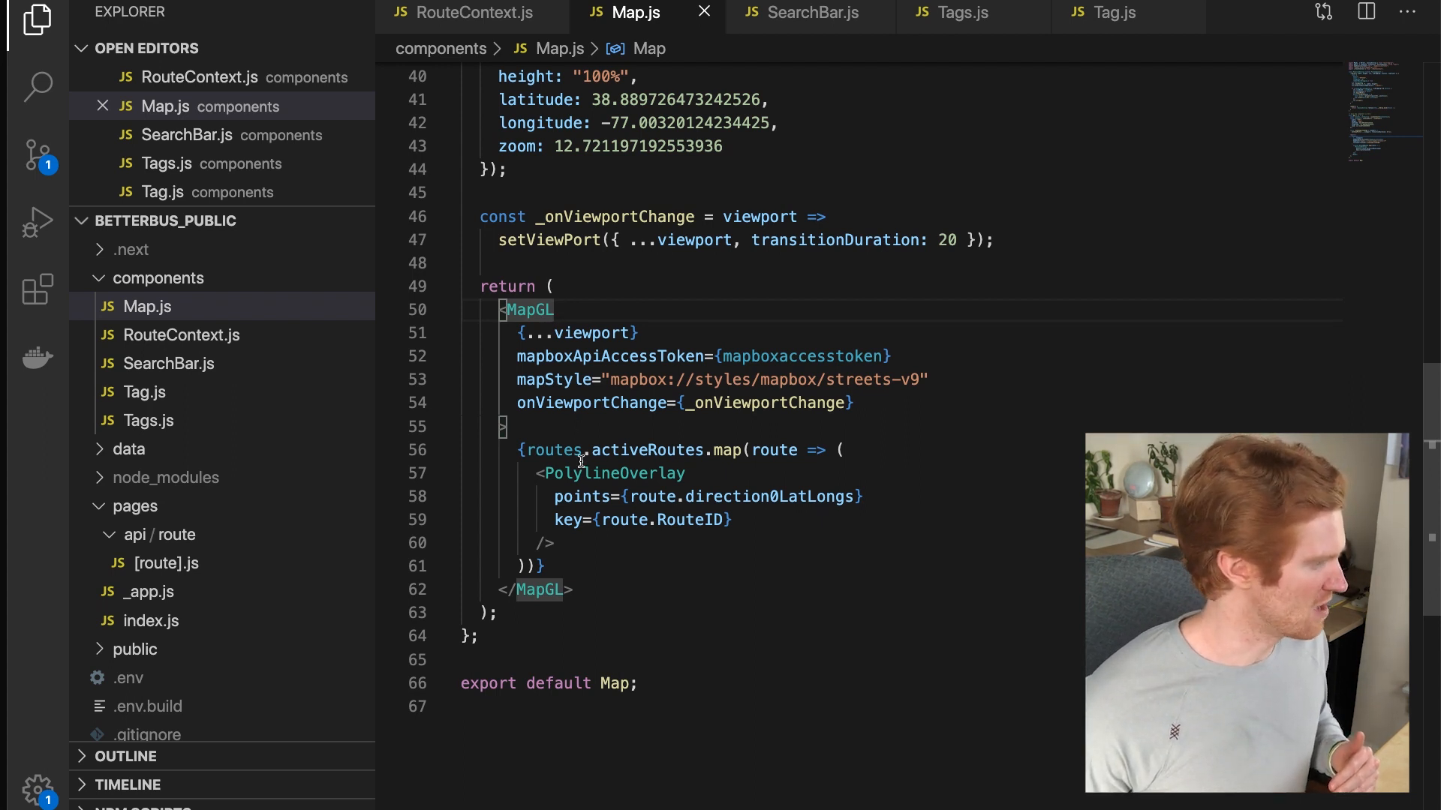
{"action": "double_click", "coordinate": [608, 473]}
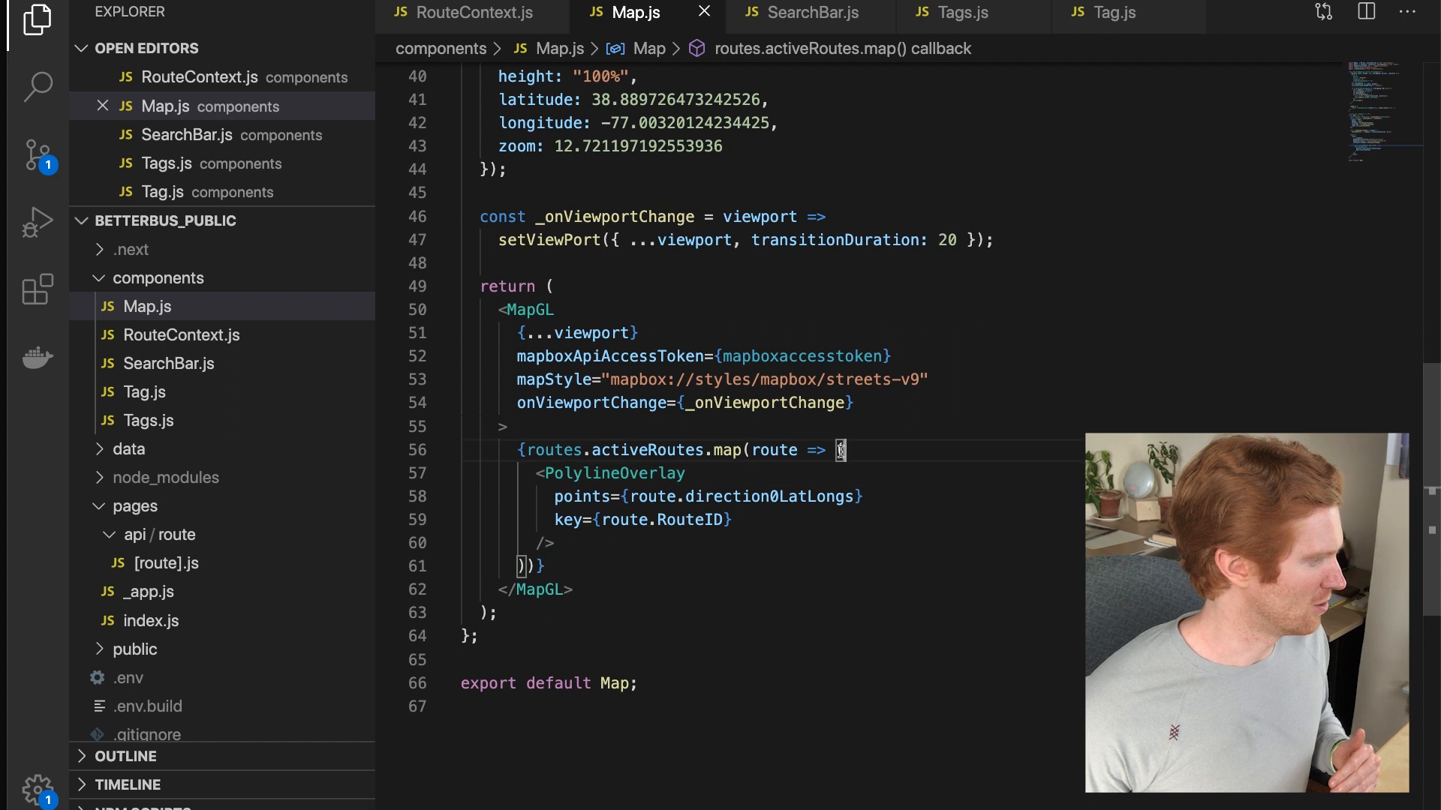
{"action": "left_click", "coordinate": [806, 472]}
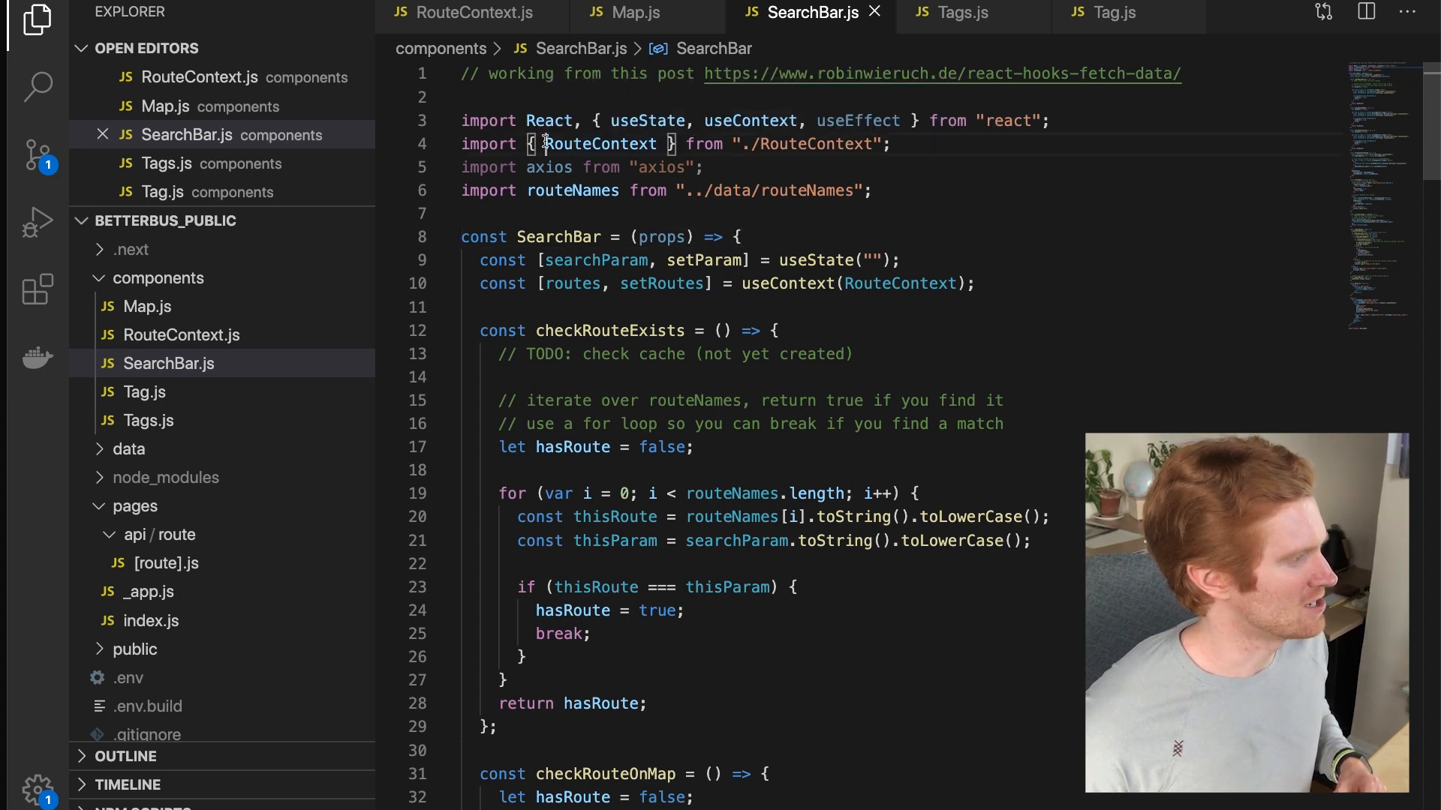
- Highlight the RouteContext import in SearchBar.js and clear the highlight
{"action": "left_click_drag", "start_coordinate": [544, 145], "coordinate": [671, 144]}
{"action": "left_click", "coordinate": [656, 144]}
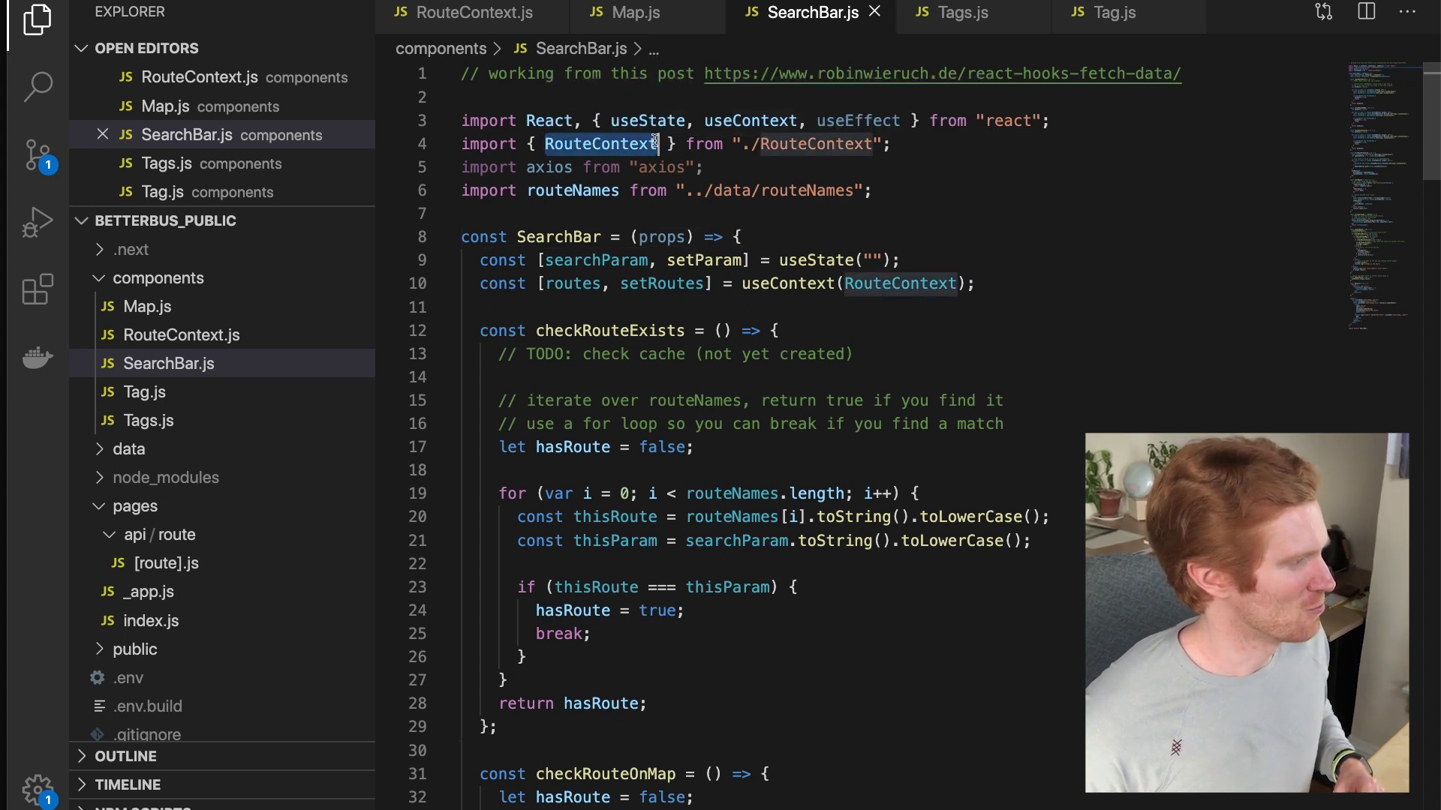
{"action": "left_click", "coordinate": [856, 214]}
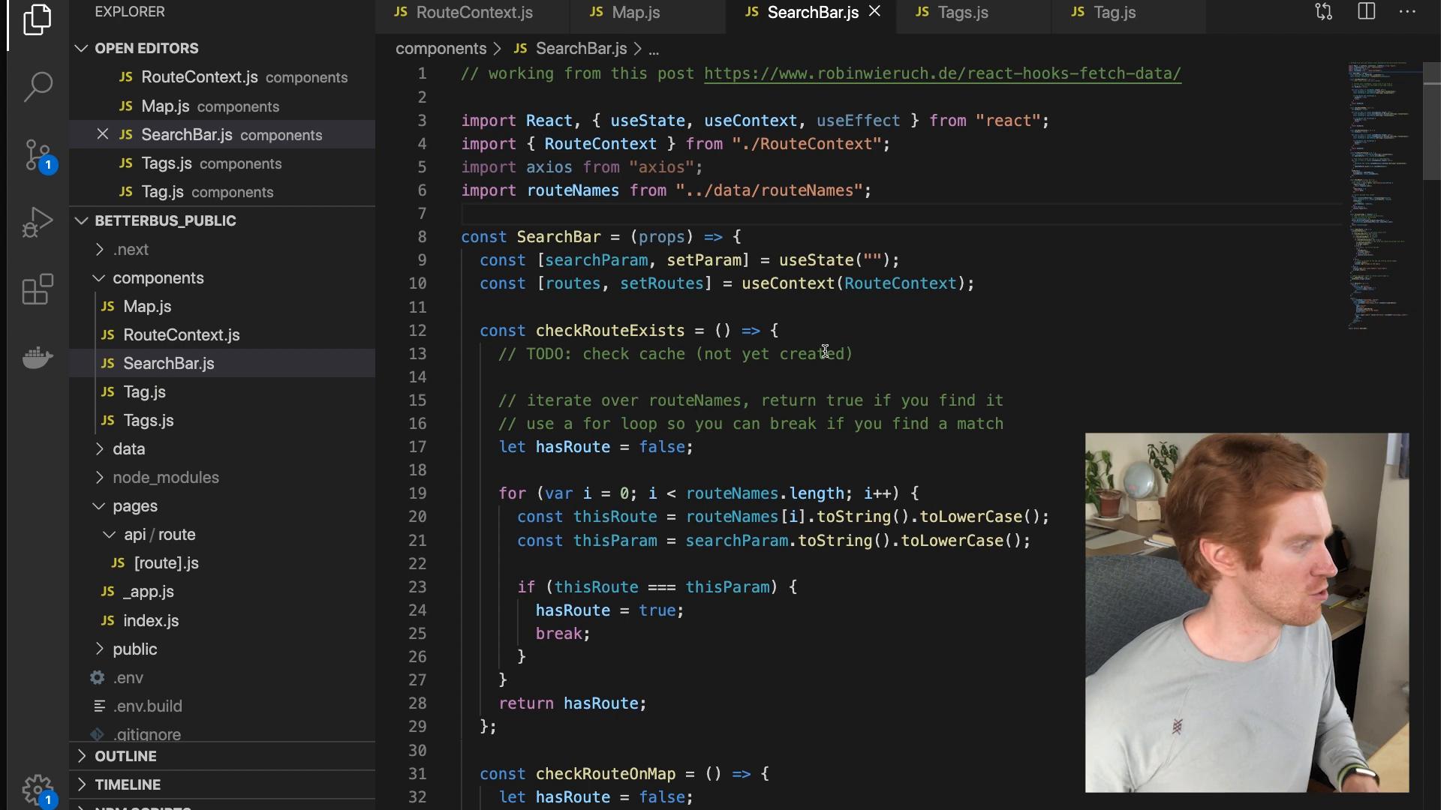
{"action": "left_click_drag", "start_coordinate": [780, 330], "coordinate": [480, 330]}
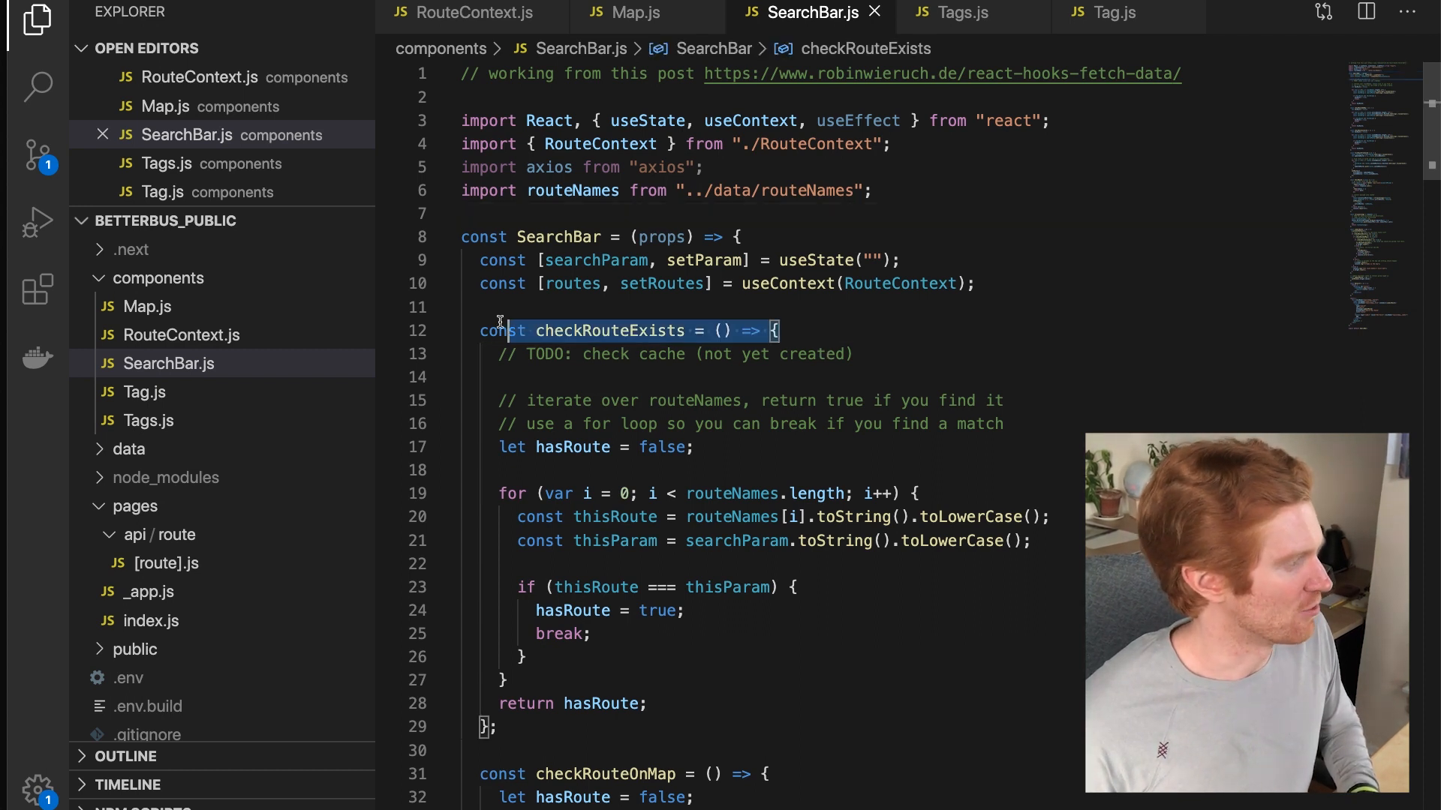
{"action": "left_click", "coordinate": [555, 330]}
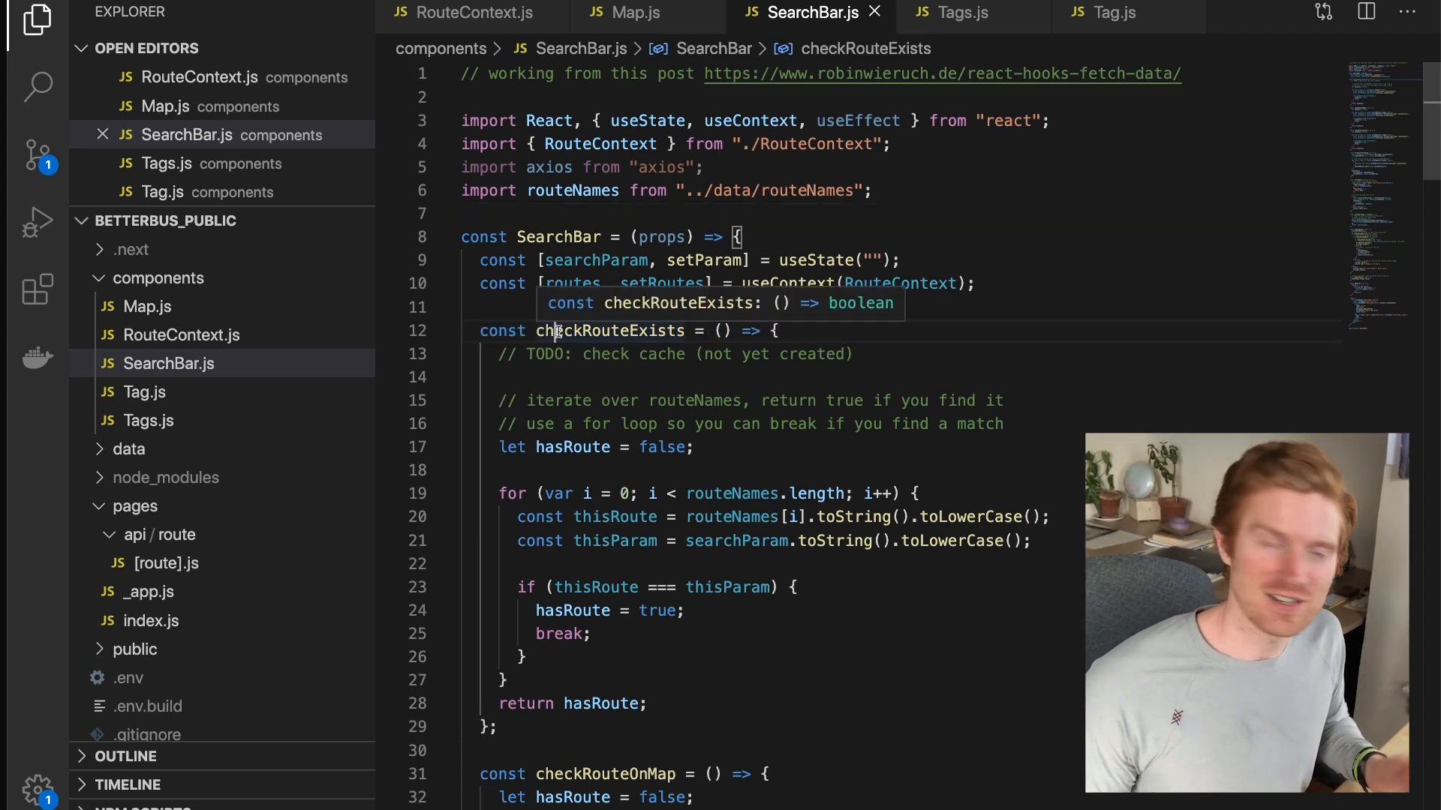
{"action": "scroll", "coordinate": [558, 330], "scroll_direction": "down", "scroll_amount": 3}
{"action": "scroll", "coordinate": [558, 330], "scroll_direction": "down", "scroll_amount": 7}
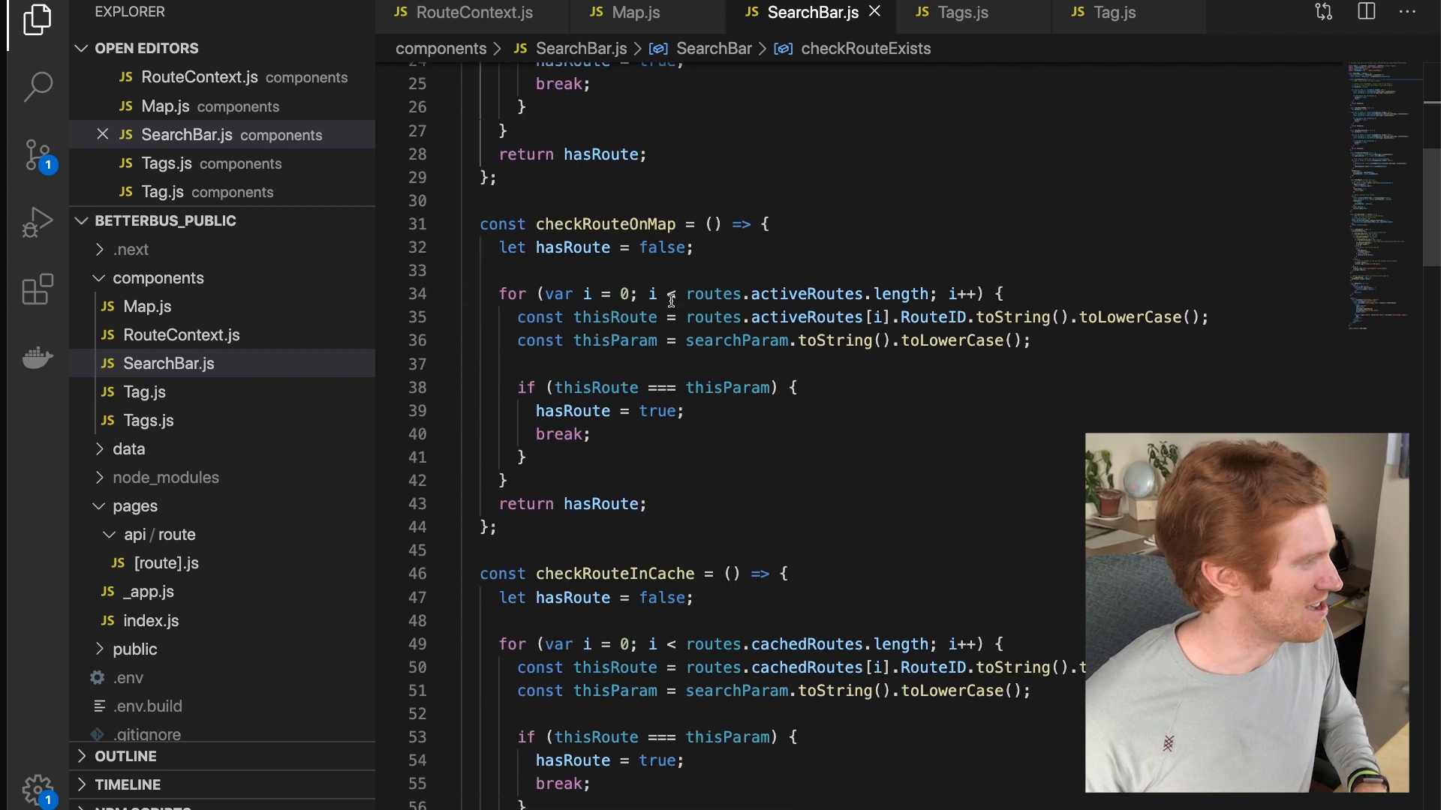
{"action": "left_click", "coordinate": [772, 223]}
{"action": "left_click_drag", "start_coordinate": [773, 223], "coordinate": [479, 223]}
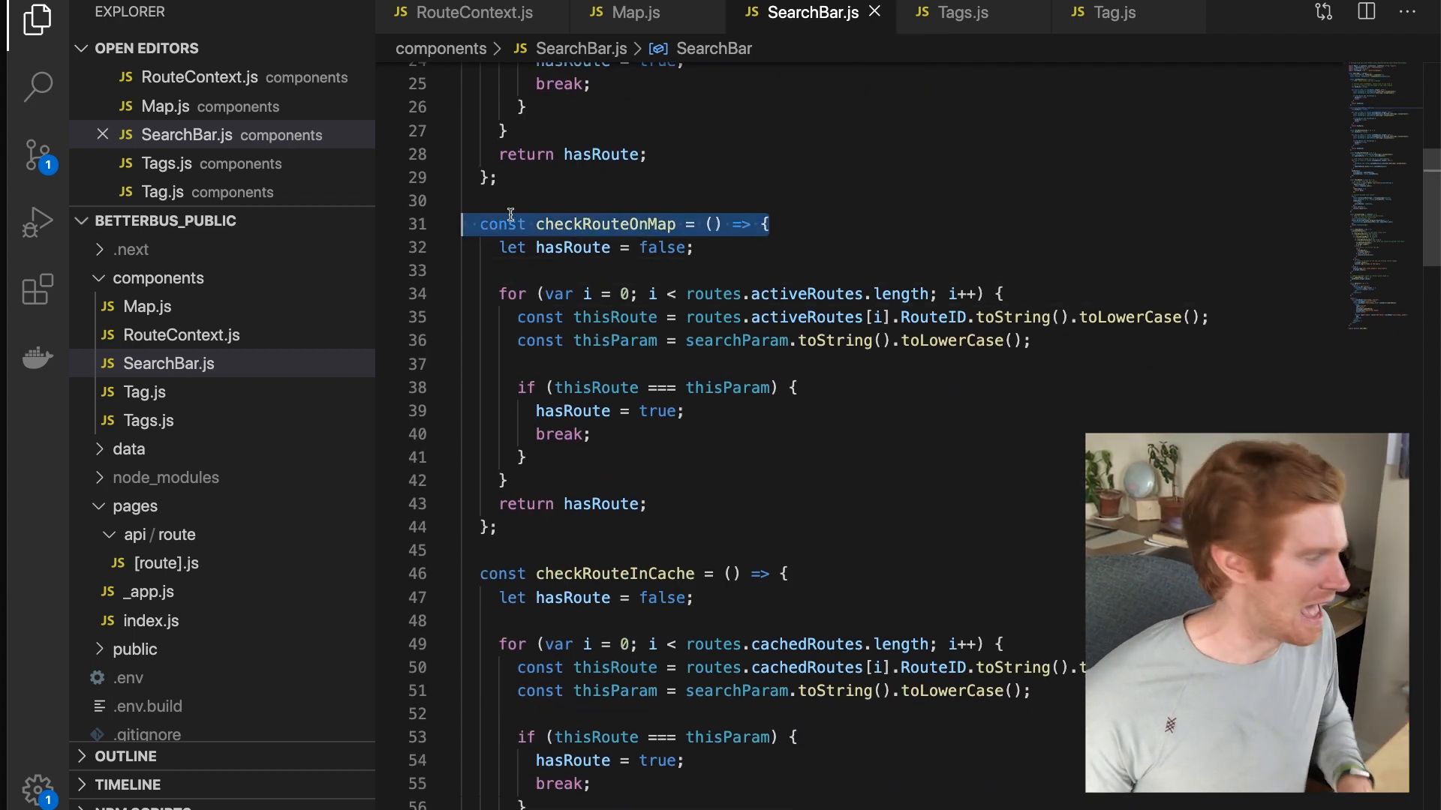
{"action": "scroll", "coordinate": [510, 215], "scroll_direction": "down", "scroll_amount": 7}
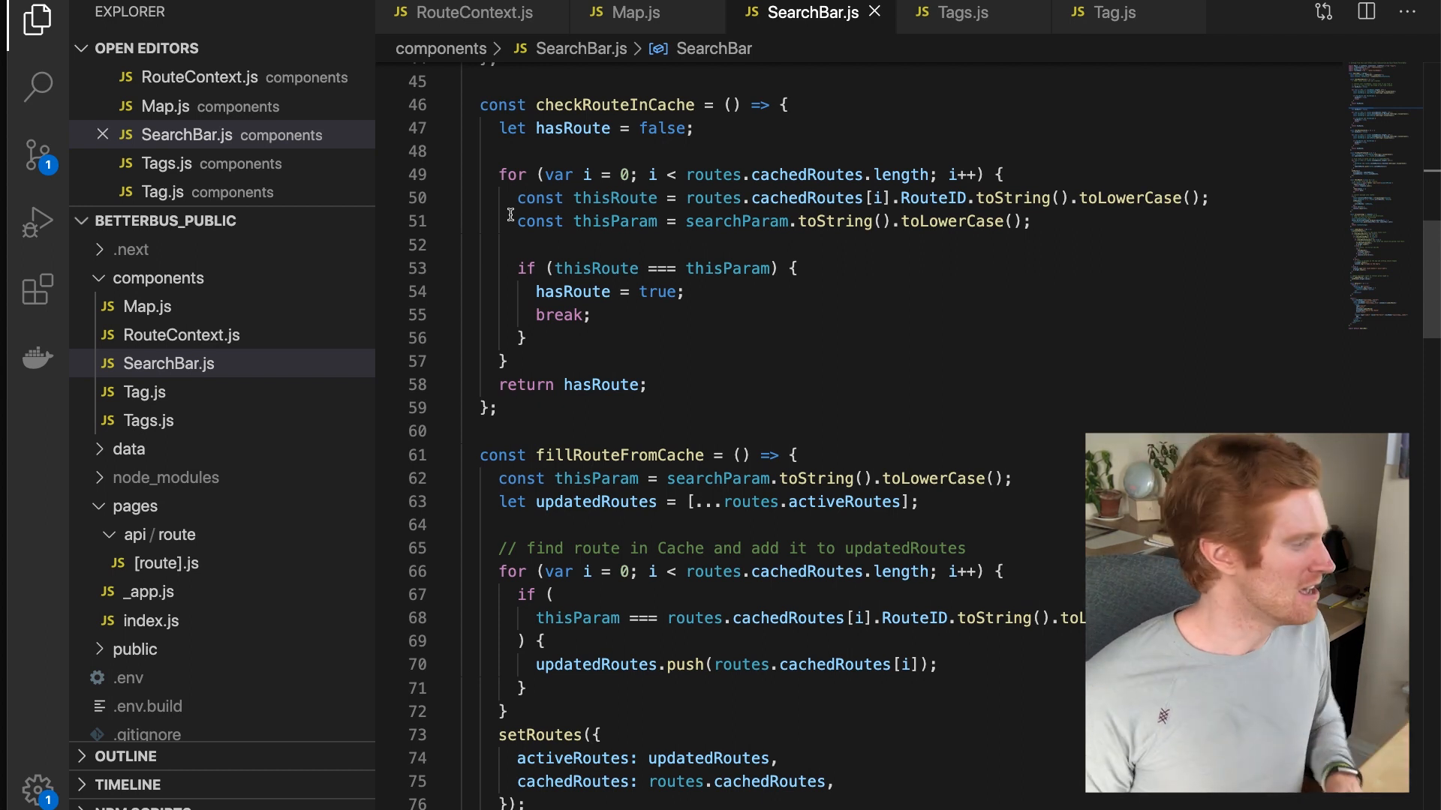
{"action": "scroll", "coordinate": [509, 214], "scroll_direction": "down", "scroll_amount": 9}
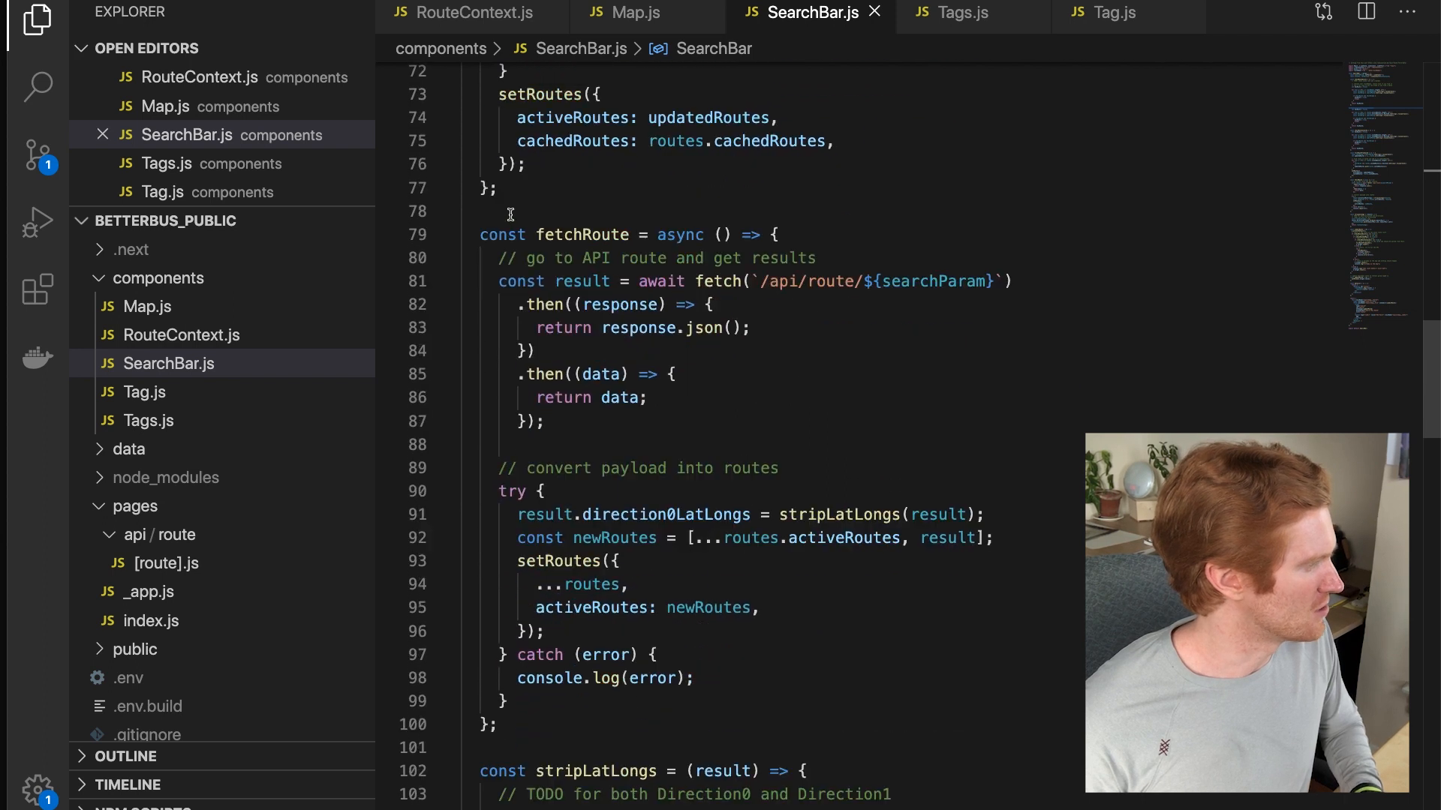
{"action": "scroll", "coordinate": [510, 213], "scroll_direction": "down", "scroll_amount": 3}
{"action": "scroll", "coordinate": [510, 214], "scroll_direction": "down", "scroll_amount": 2}
{"action": "scroll", "coordinate": [510, 214], "scroll_direction": "down", "scroll_amount": 2}
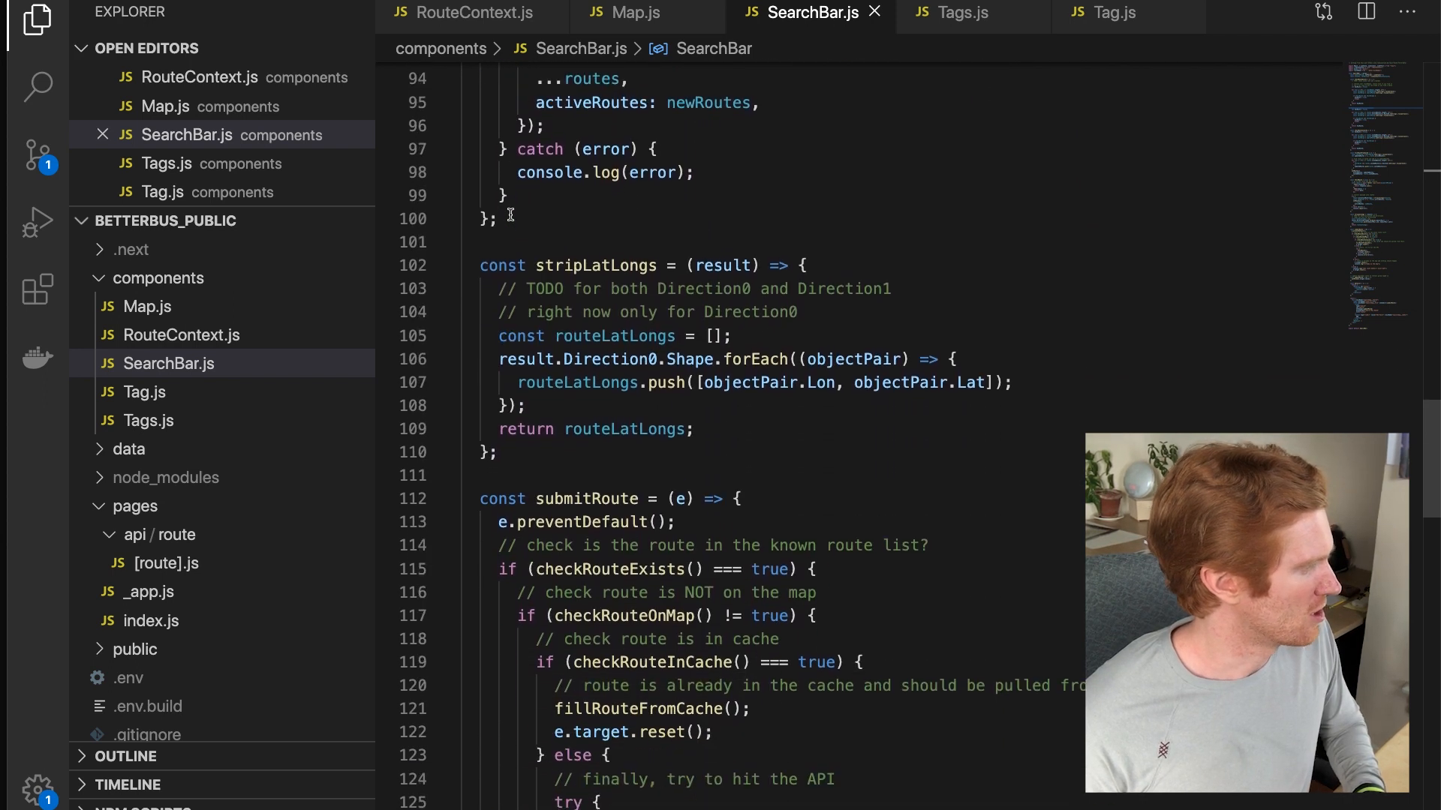
{"action": "scroll", "coordinate": [510, 214], "scroll_direction": "down", "scroll_amount": 2}
{"action": "scroll", "coordinate": [511, 214], "scroll_direction": "down", "scroll_amount": 3}
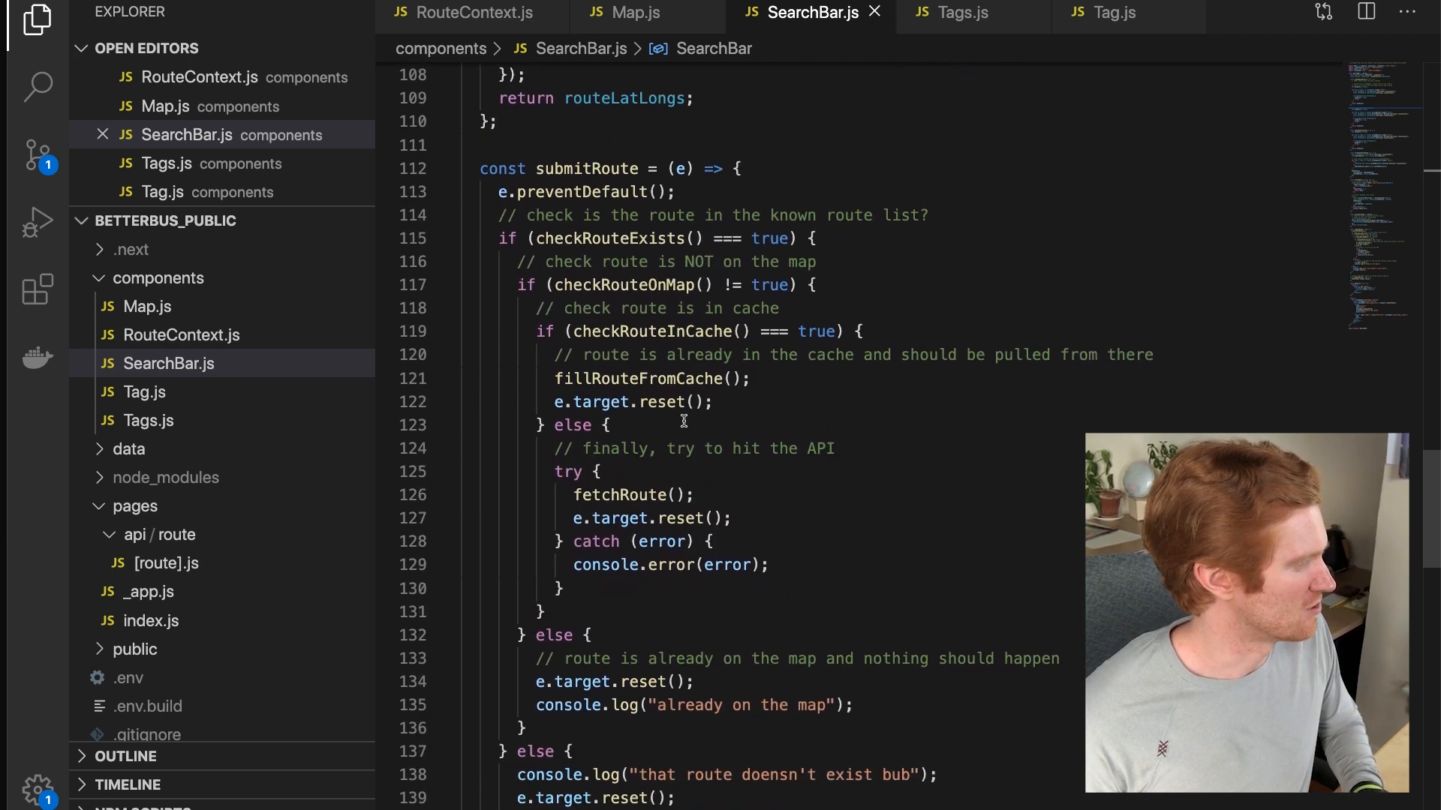
{"action": "left_click", "coordinate": [591, 610]}
{"action": "left_click_drag", "start_coordinate": [590, 577], "coordinate": [479, 166]}
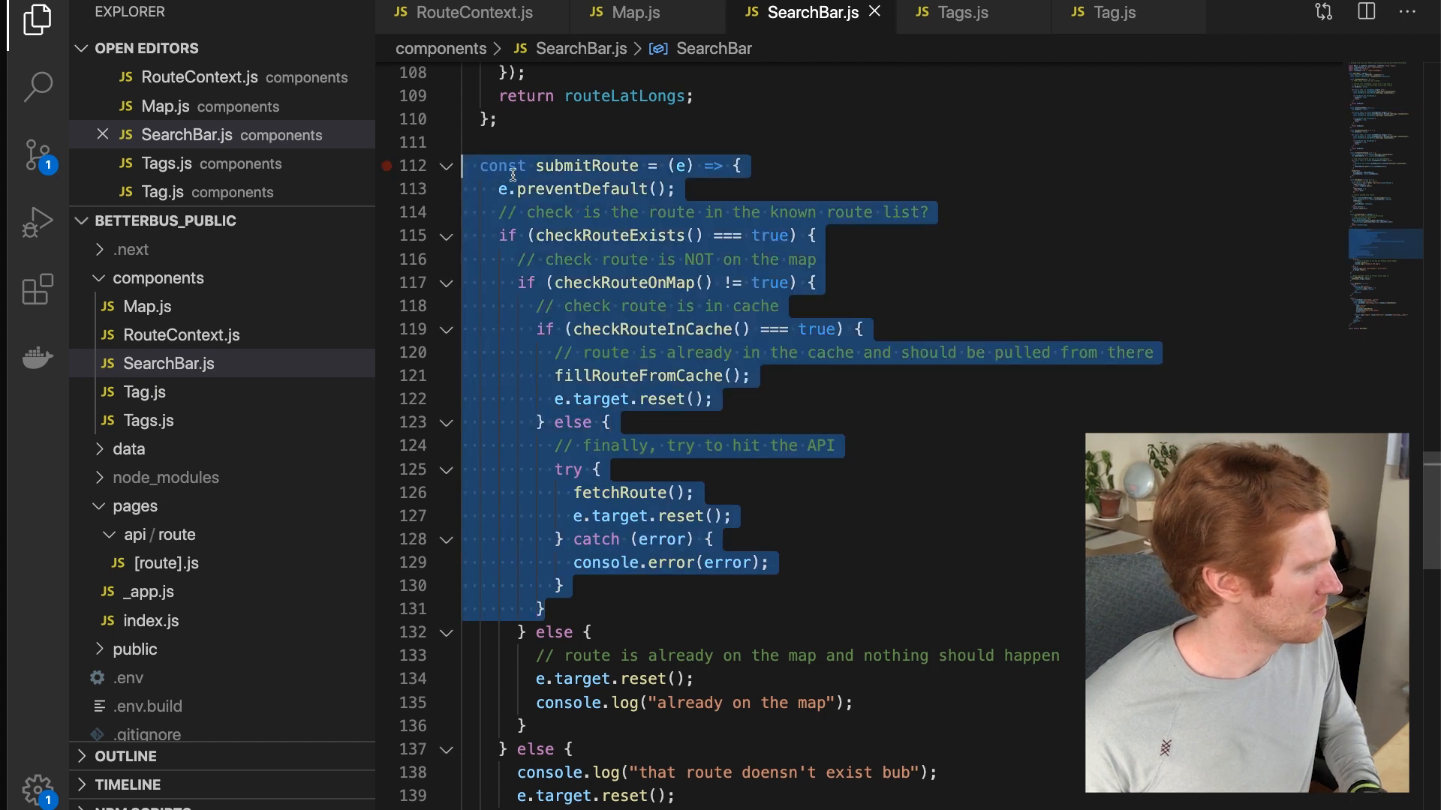
{"action": "left_click", "coordinate": [622, 188]}
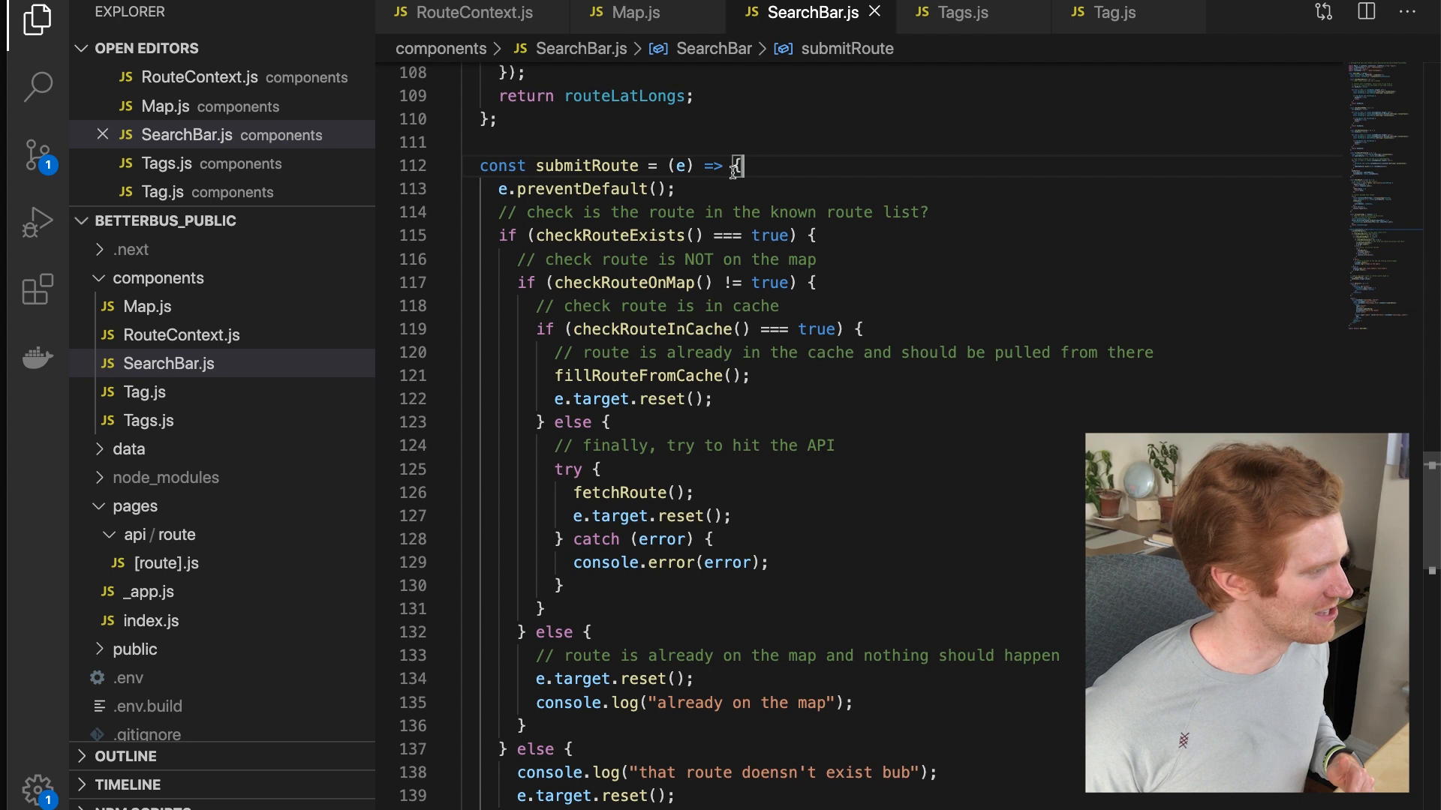
{"action": "left_click", "coordinate": [623, 234]}
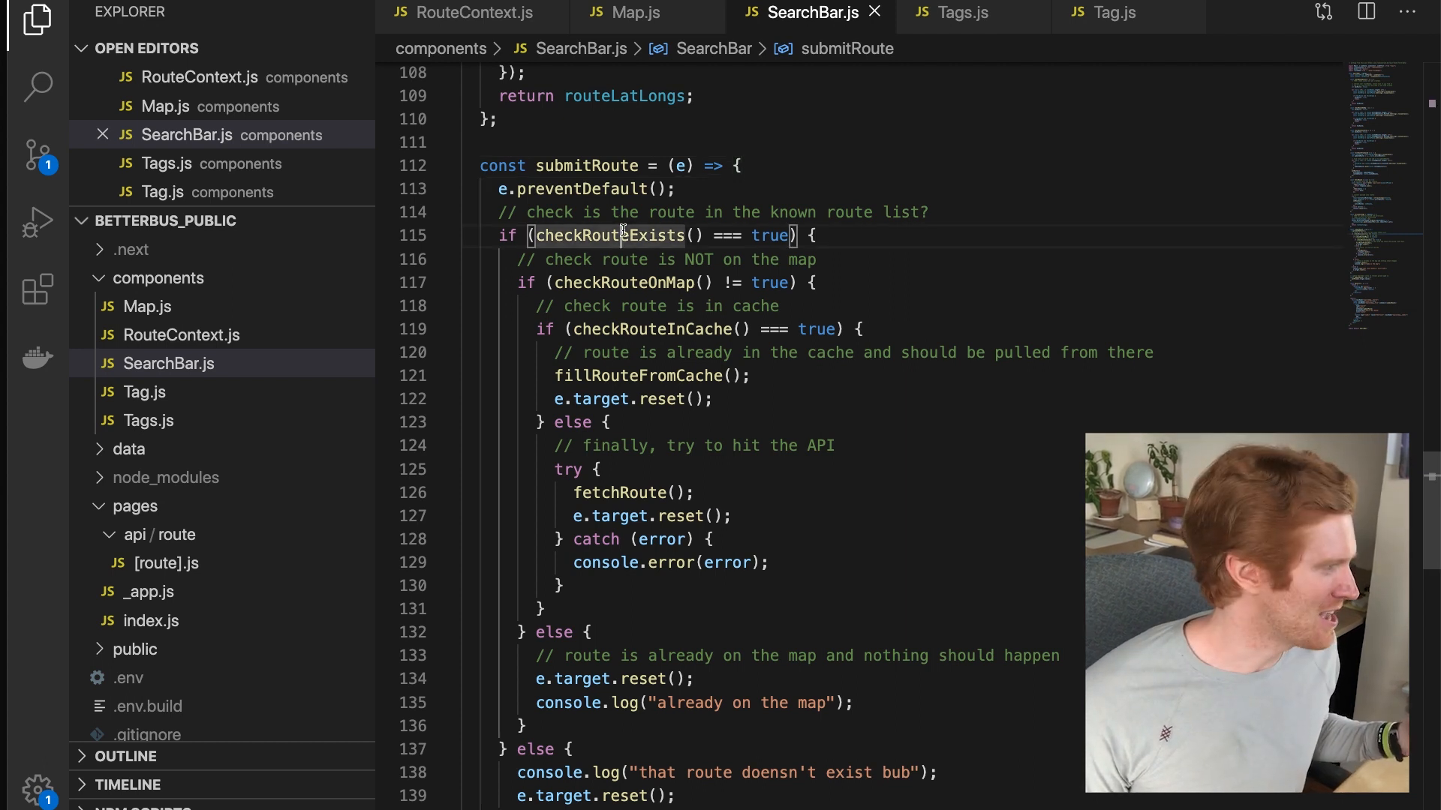
{"action": "left_click", "coordinate": [625, 281]}
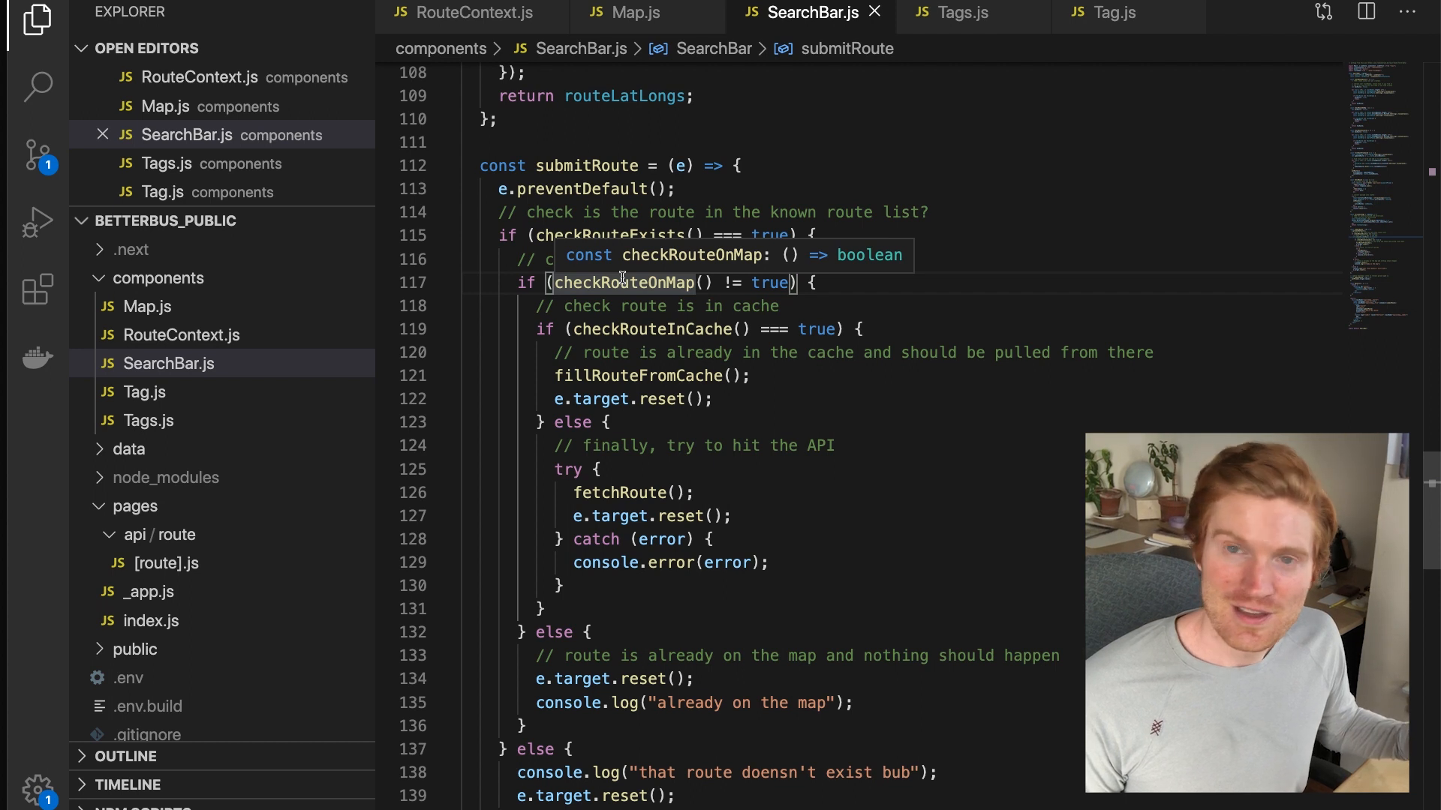
{"action": "left_click", "coordinate": [627, 327]}
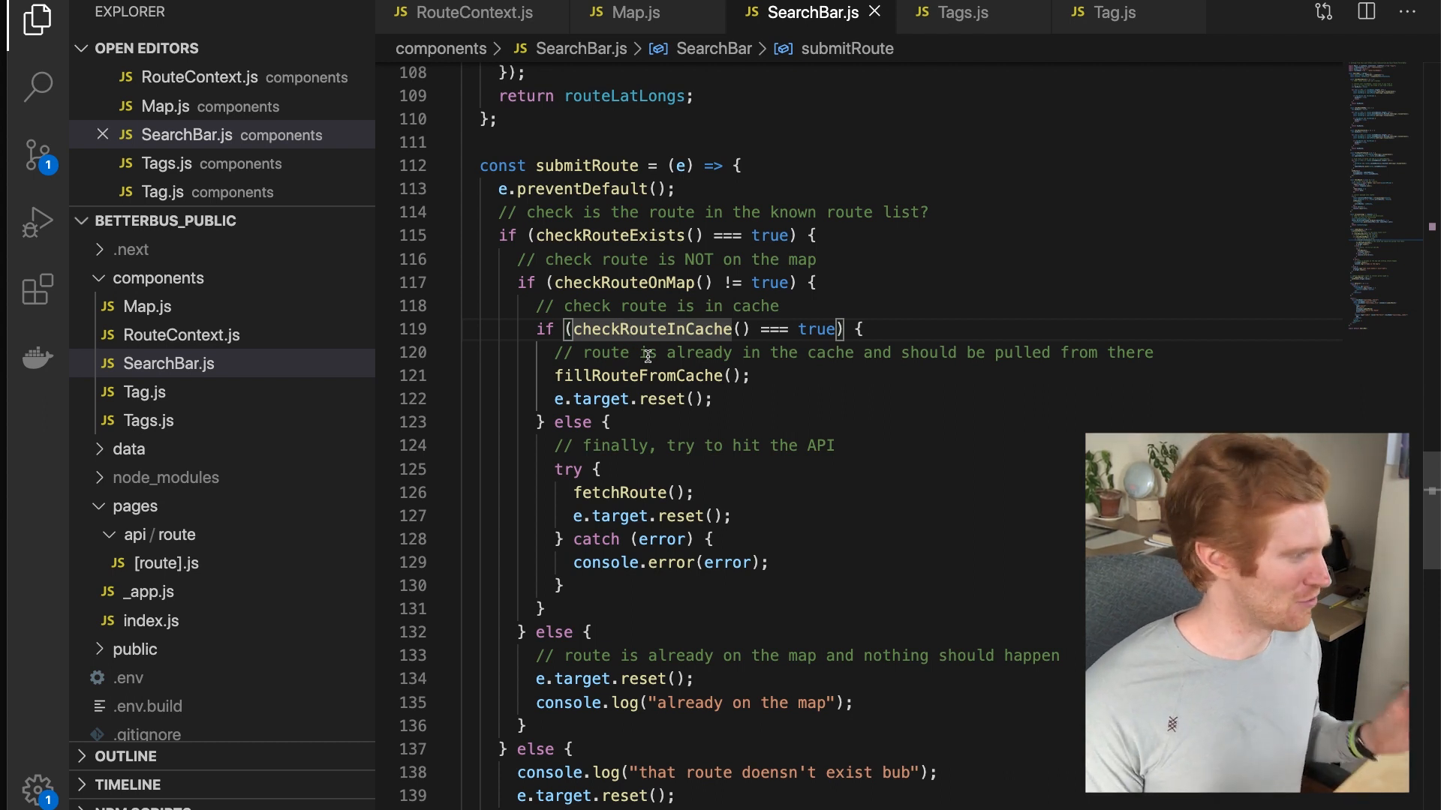
{"action": "left_click", "coordinate": [665, 466]}
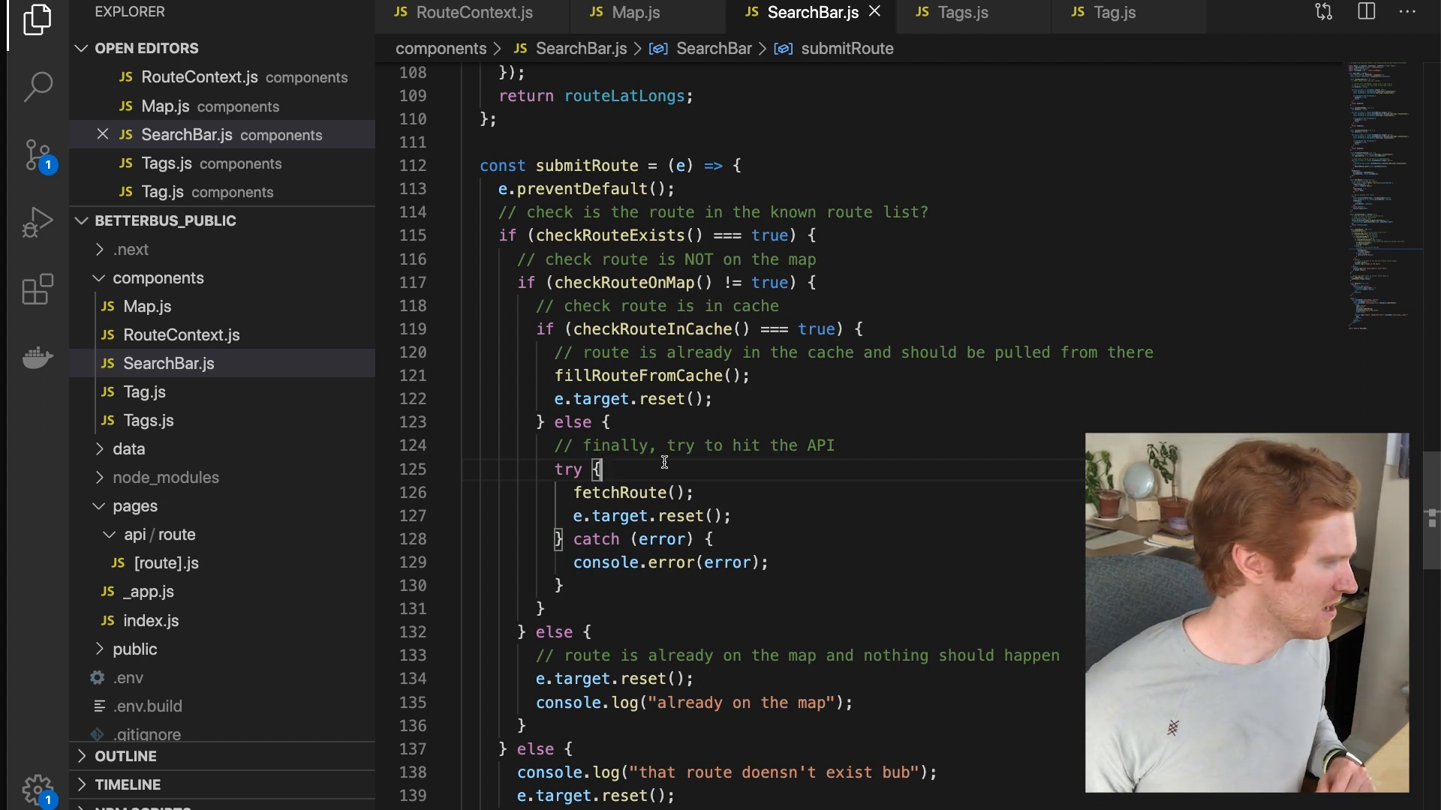
{"action": "left_click_drag", "start_coordinate": [694, 492], "coordinate": [576, 492]}
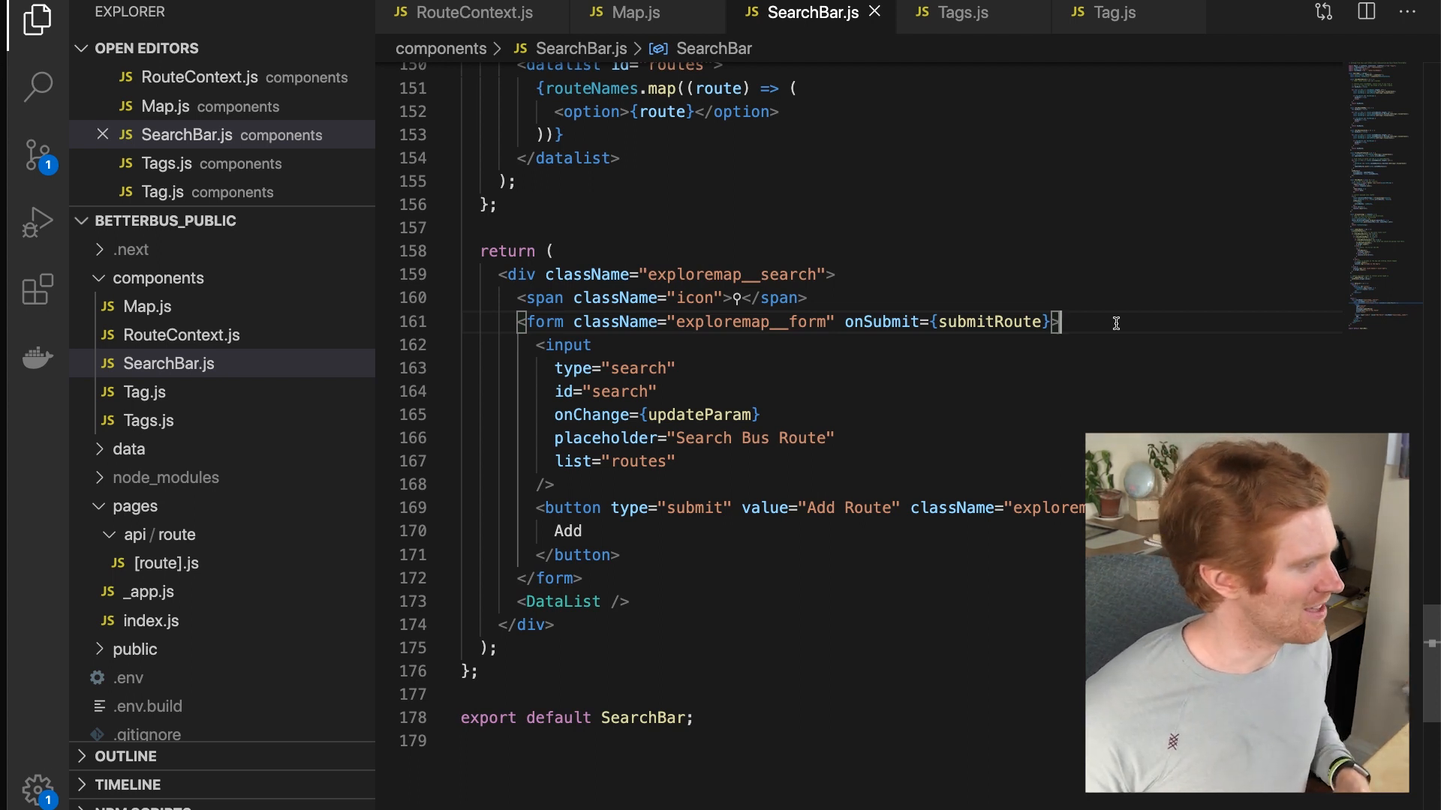
- Highlight the form's onSubmit={submitRoute} handler in SearchBar.js
{"action": "left_click_drag", "start_coordinate": [1051, 322], "coordinate": [852, 322]}
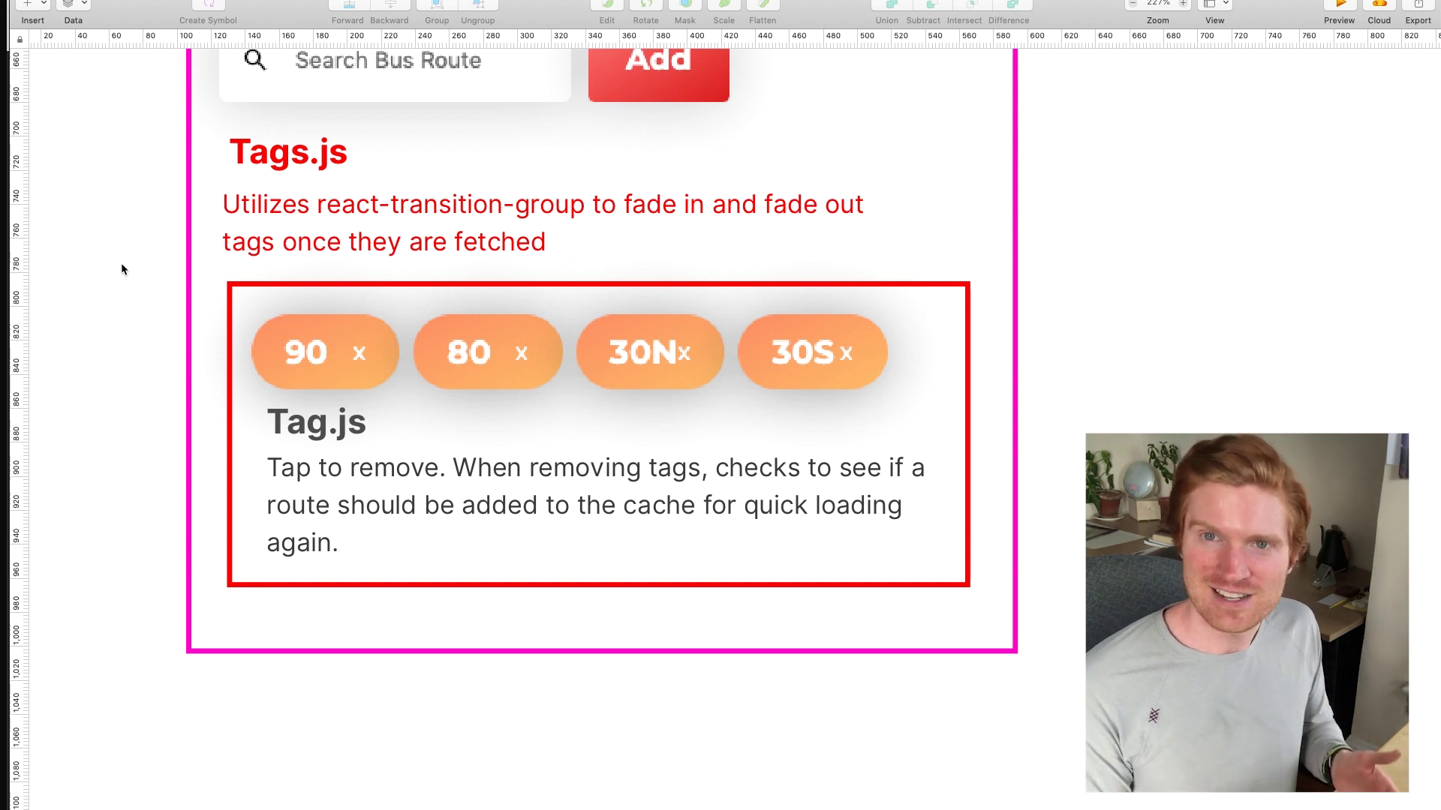
- Switch from Sketch back to the Tags.js code in VS Code
{"action": "key", "text": "super+Tab"}
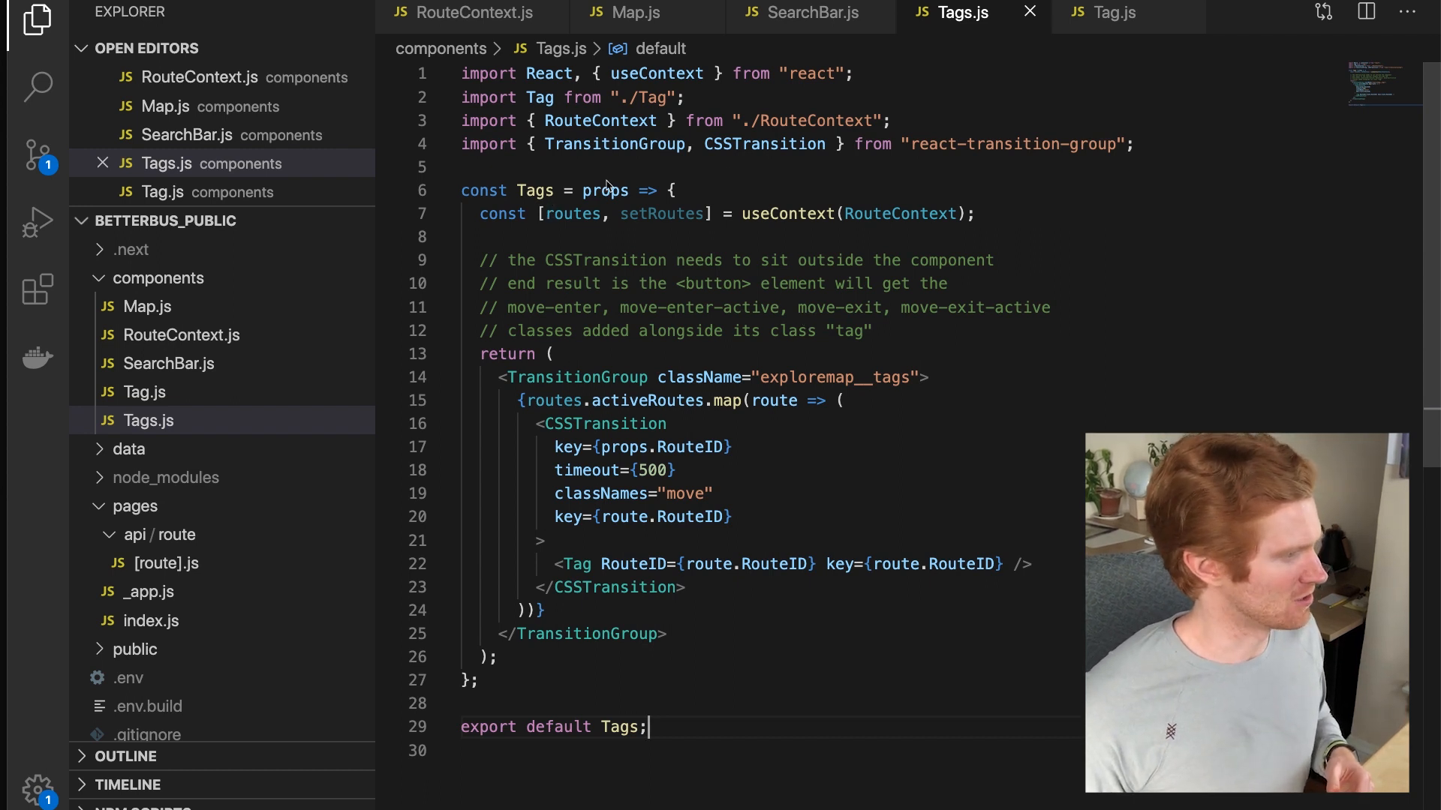
{"action": "left_click_drag", "start_coordinate": [899, 121], "coordinate": [465, 120]}
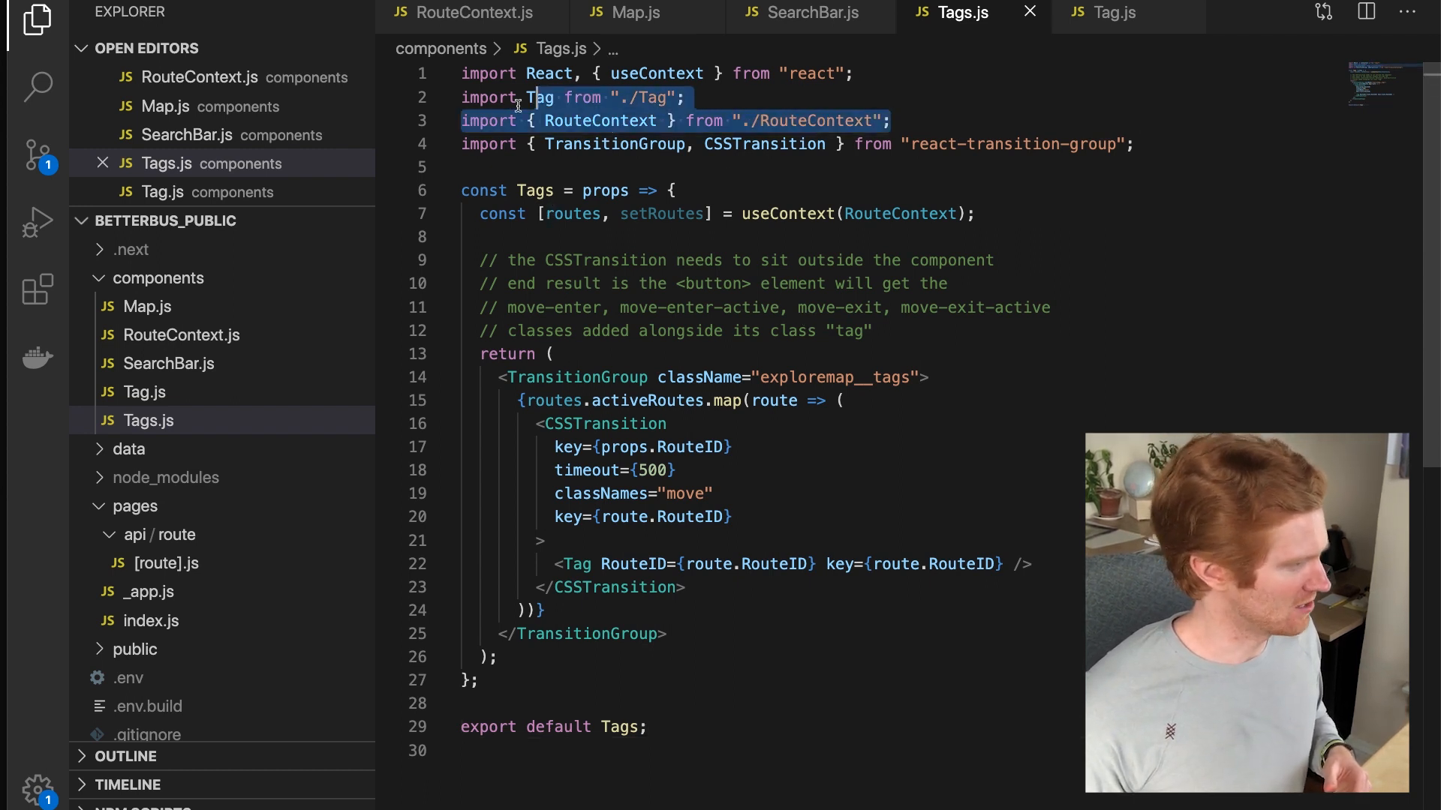
{"action": "left_click", "coordinate": [465, 121]}
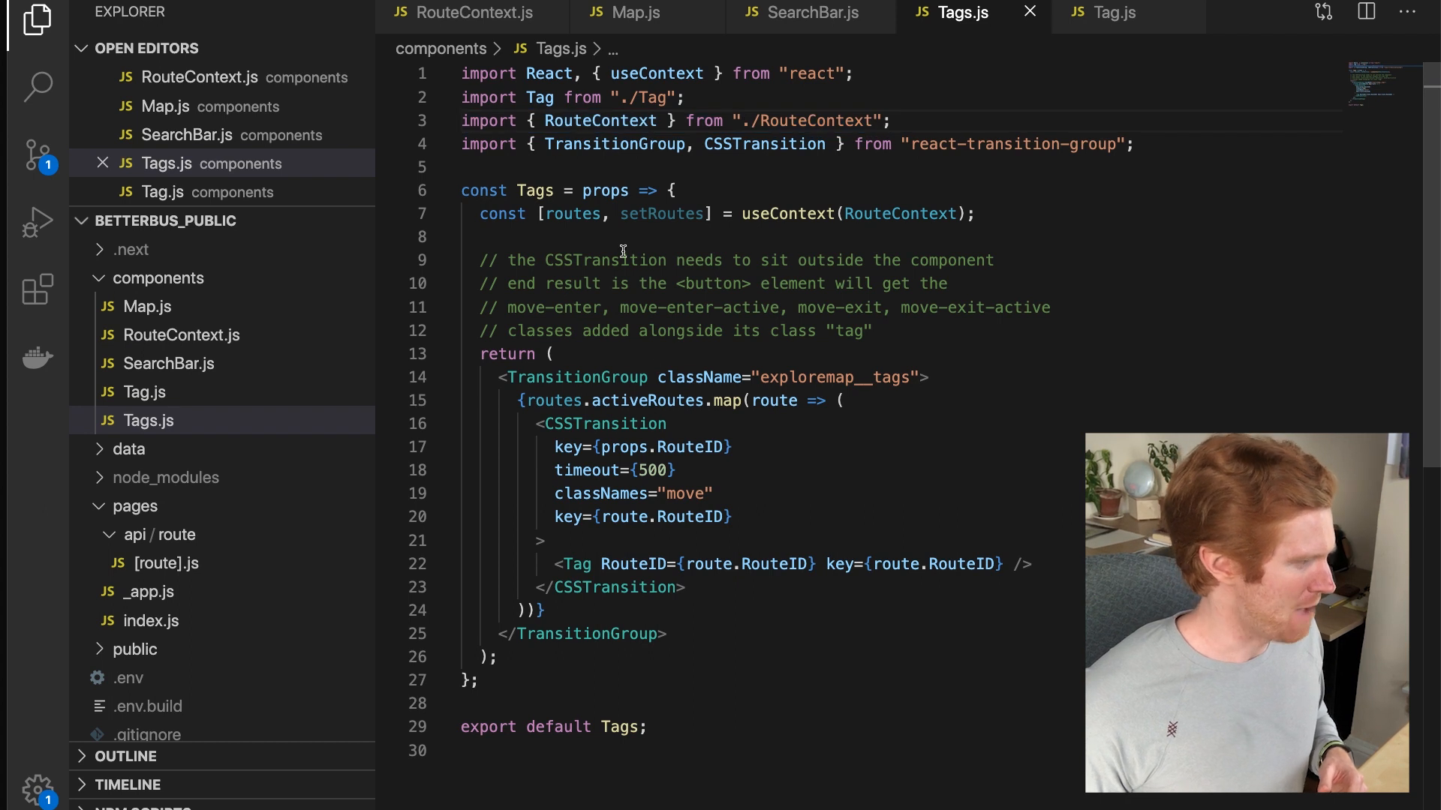
{"action": "left_click_drag", "start_coordinate": [845, 399], "coordinate": [522, 399]}
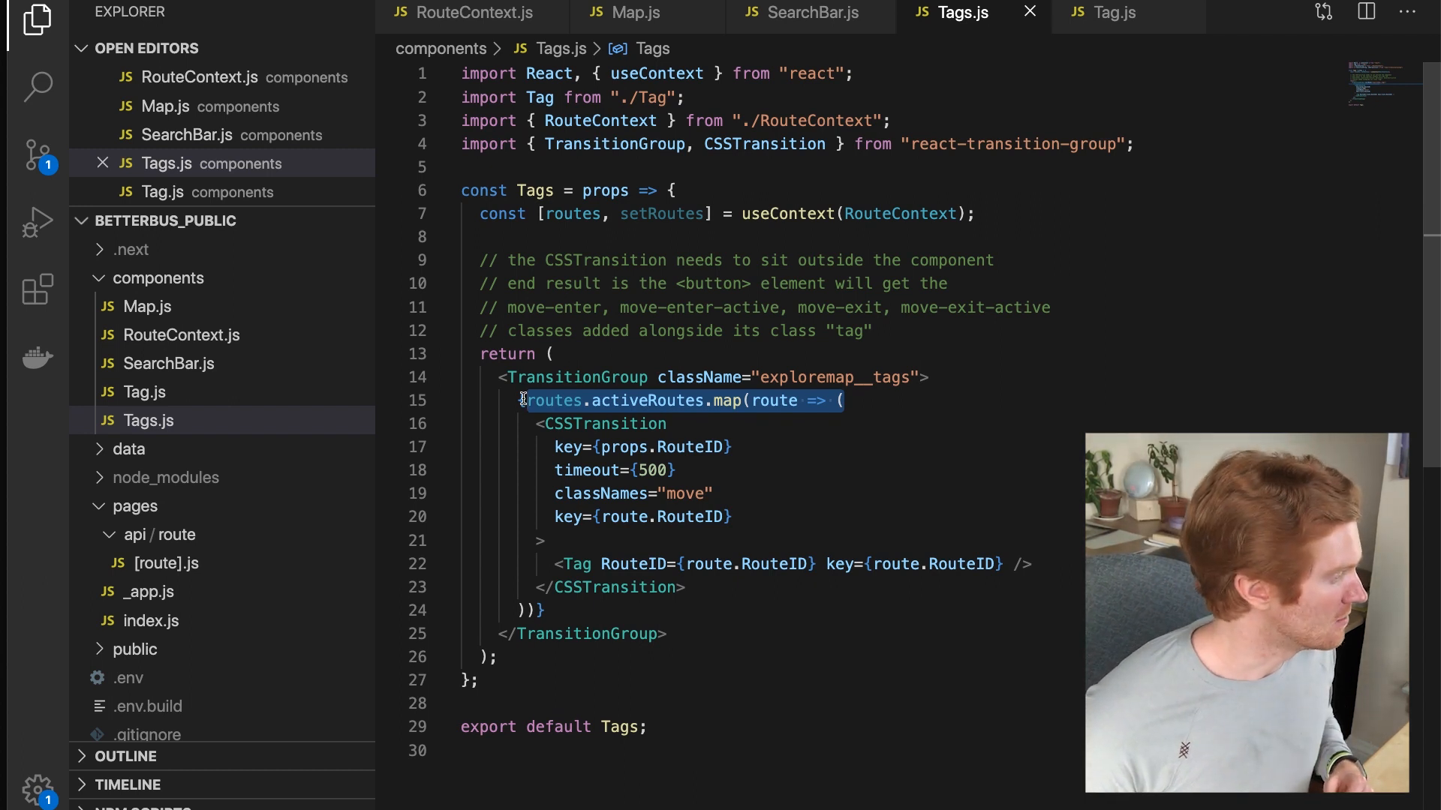
{"action": "left_click", "coordinate": [586, 471]}
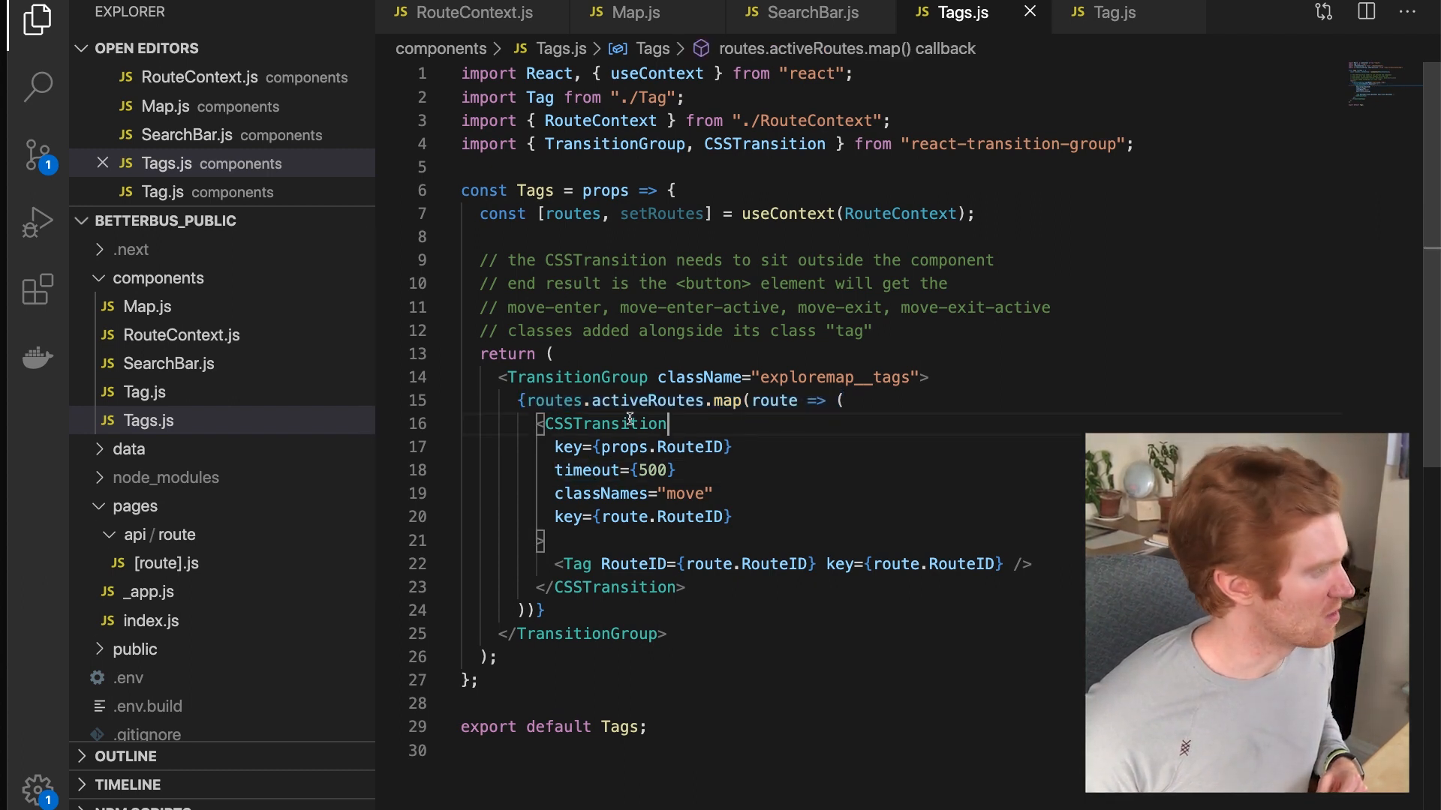
{"action": "left_click", "coordinate": [605, 424]}
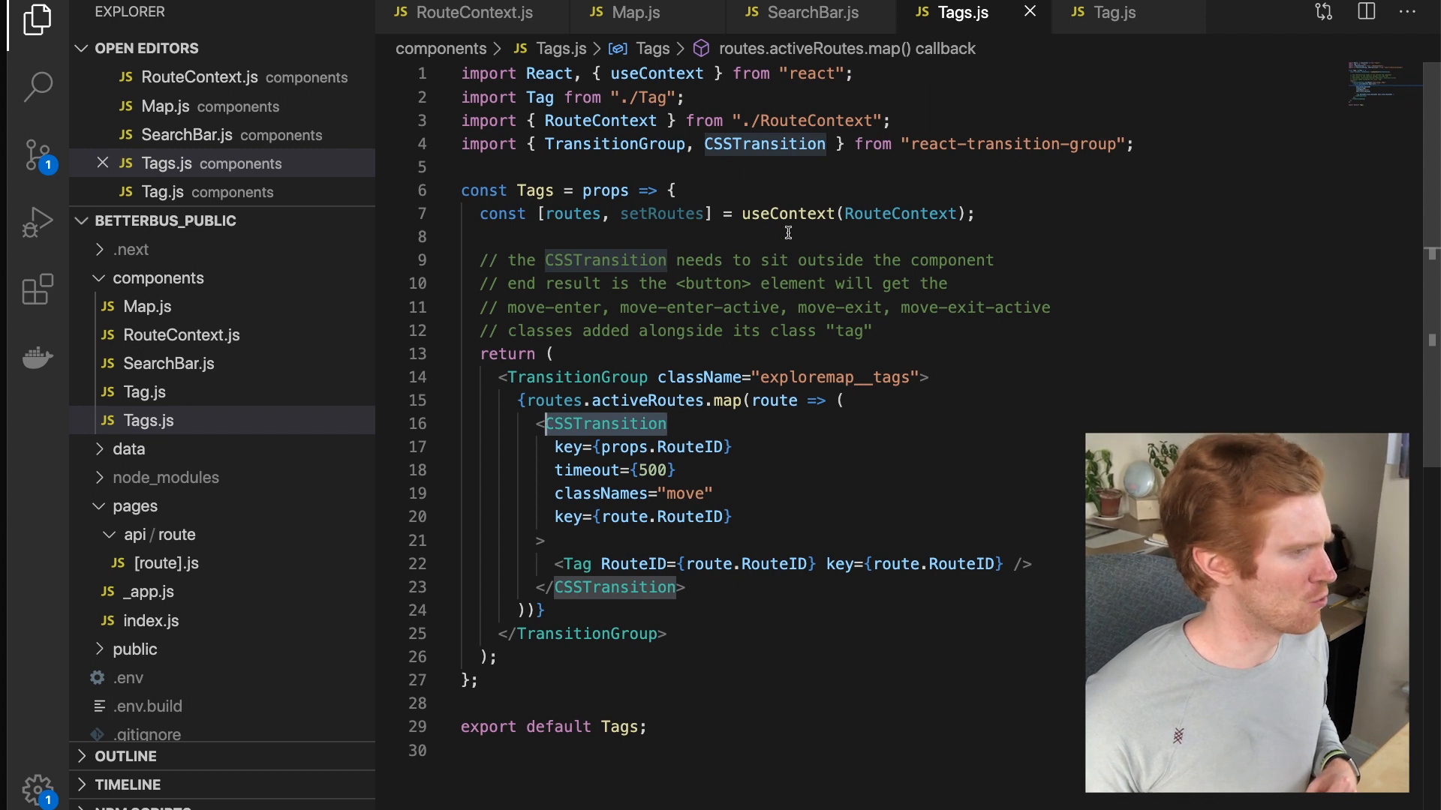
{"action": "left_click_drag", "start_coordinate": [1125, 144], "coordinate": [466, 146]}
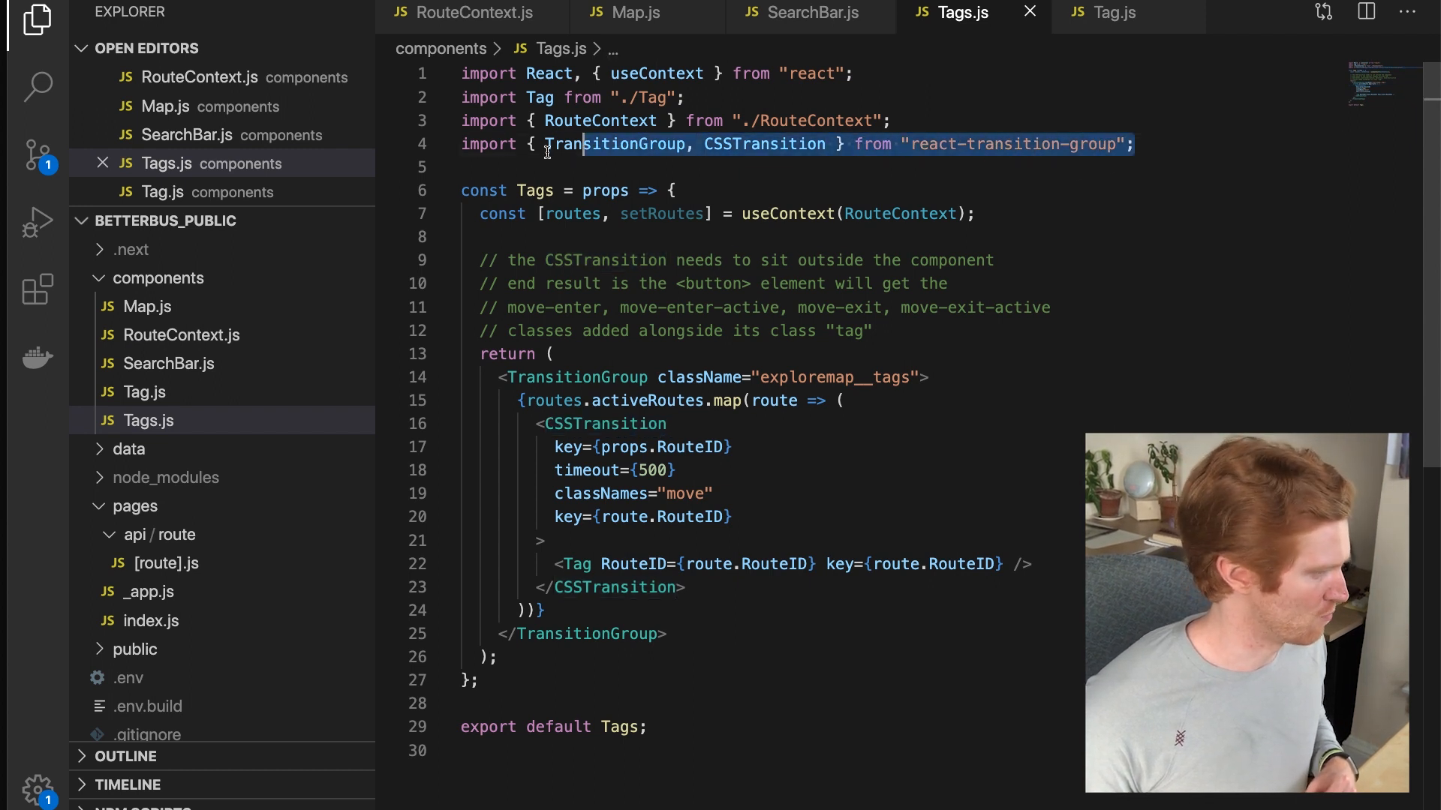
{"action": "left_click", "coordinate": [605, 423]}
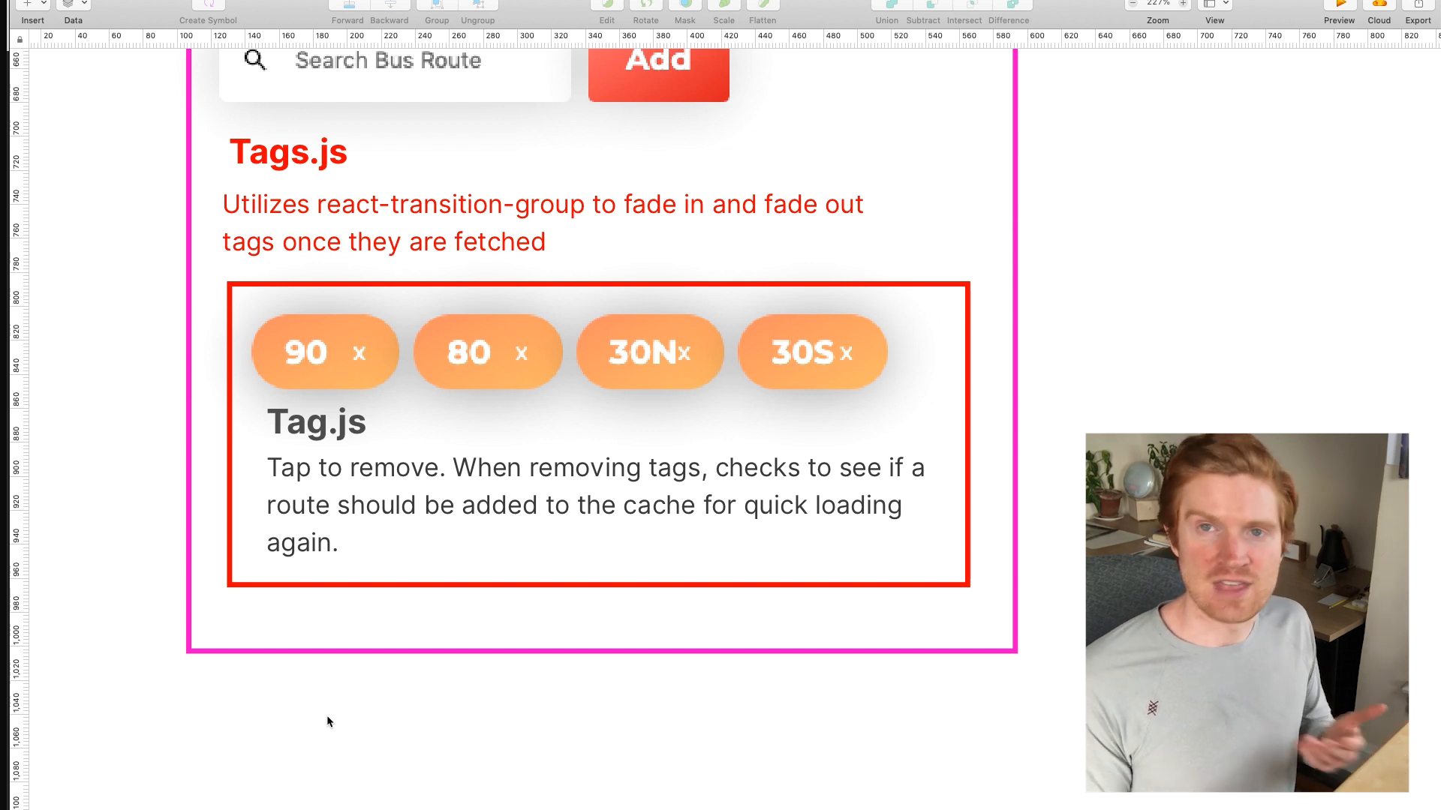
- Switch from the Sketch tag-removal note back to VS Code showing Tag.js and its removeRoute function
{"action": "key", "text": "super+Tab"}
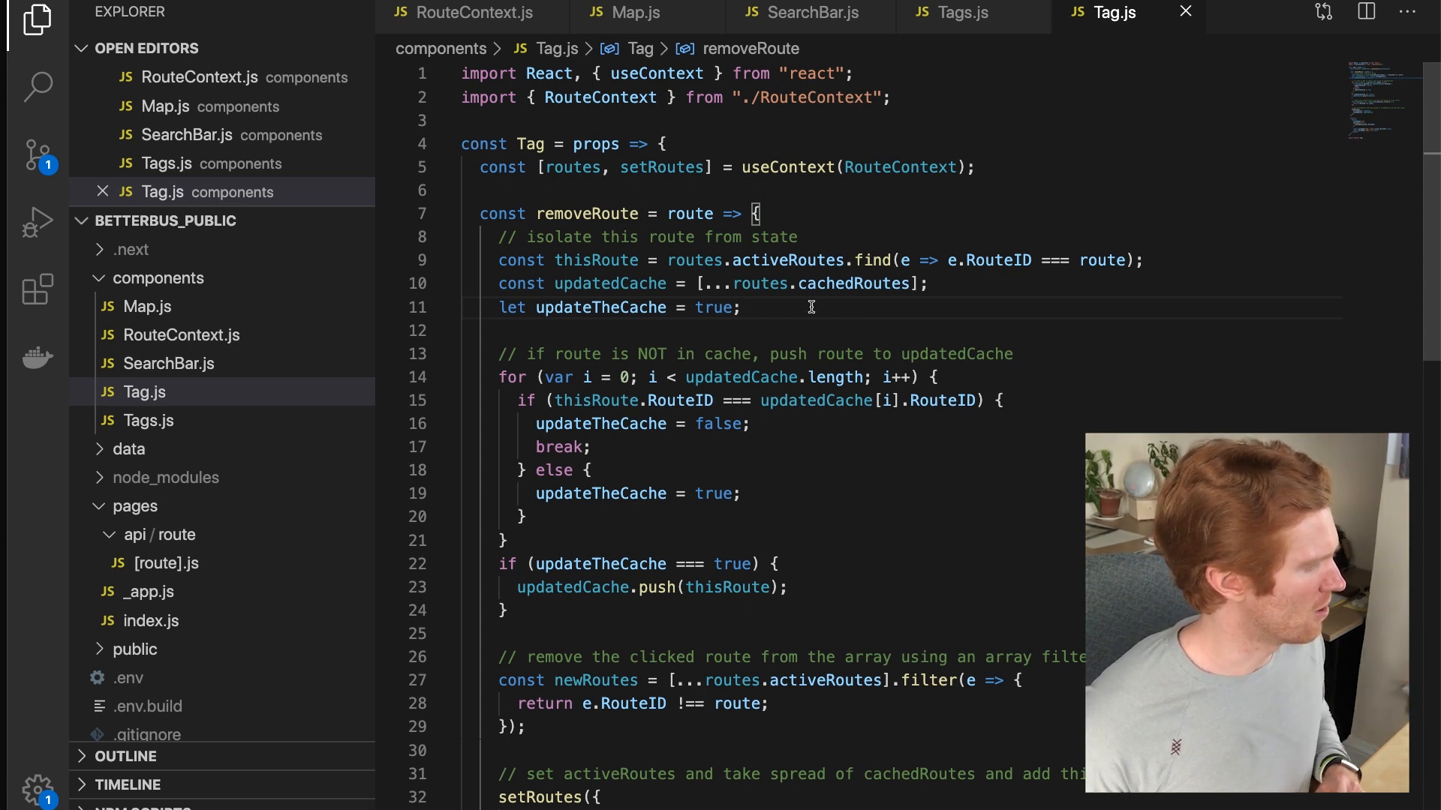
{"action": "left_click_drag", "start_coordinate": [743, 308], "coordinate": [537, 307]}
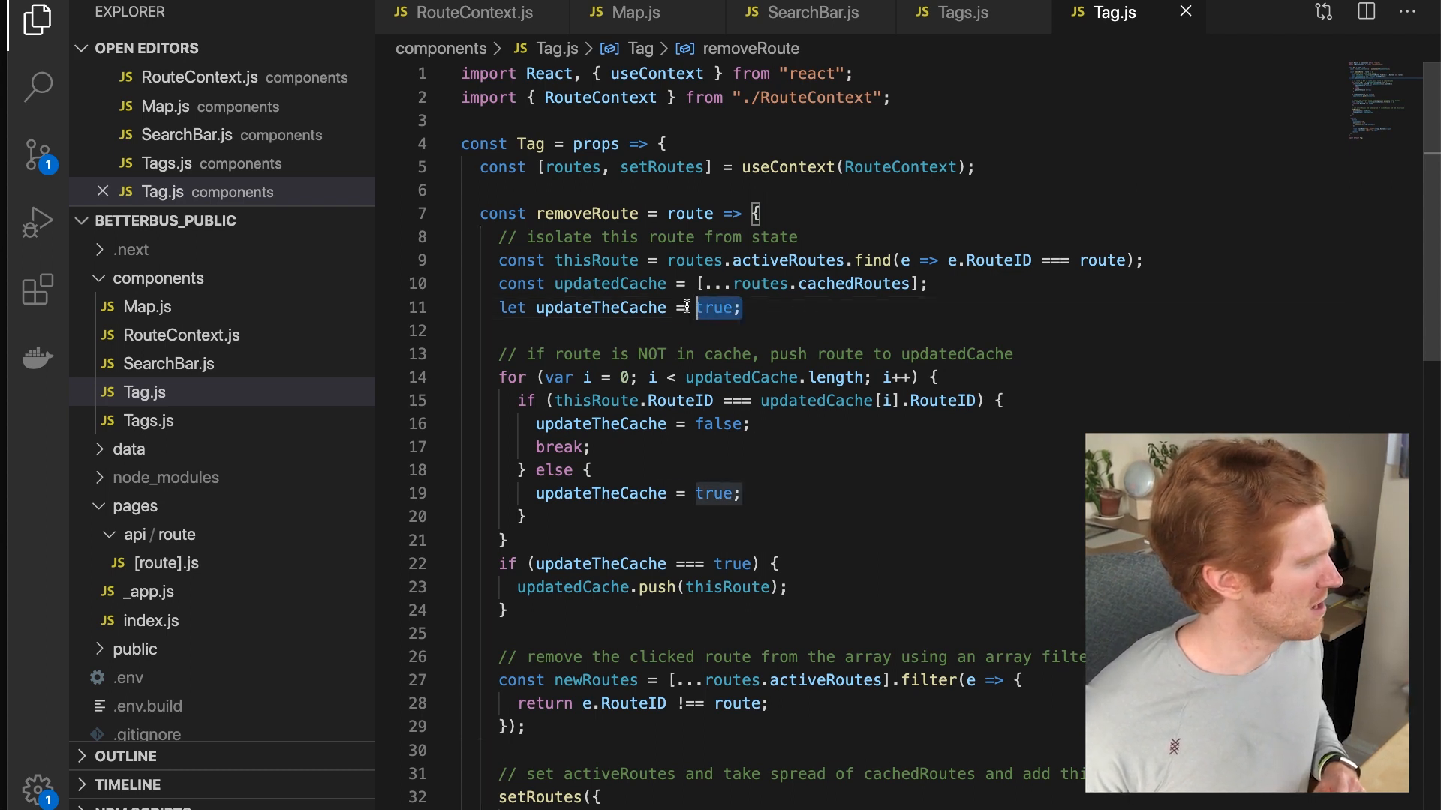
{"action": "left_click", "coordinate": [537, 308]}
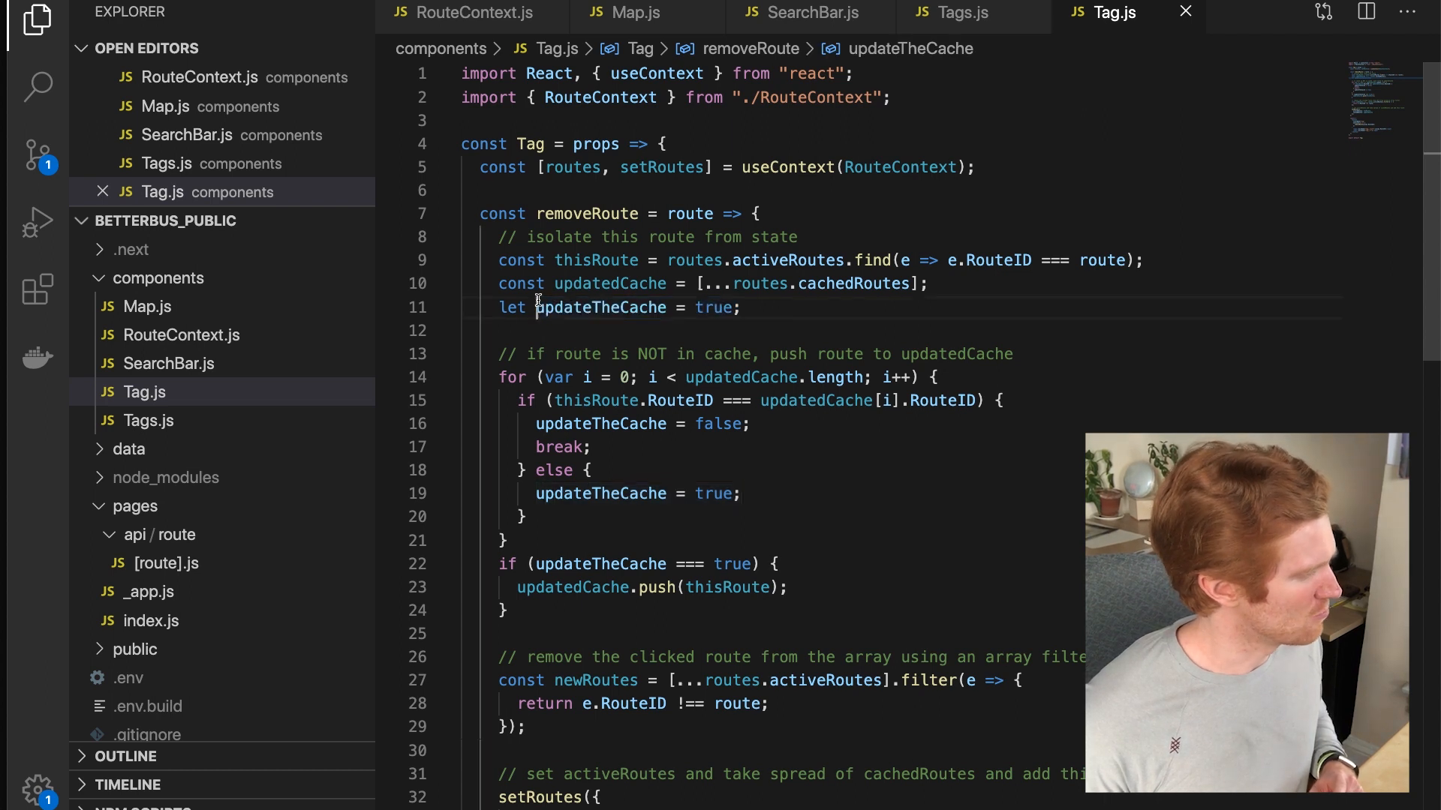
{"action": "left_click_drag", "start_coordinate": [743, 493], "coordinate": [553, 493]}
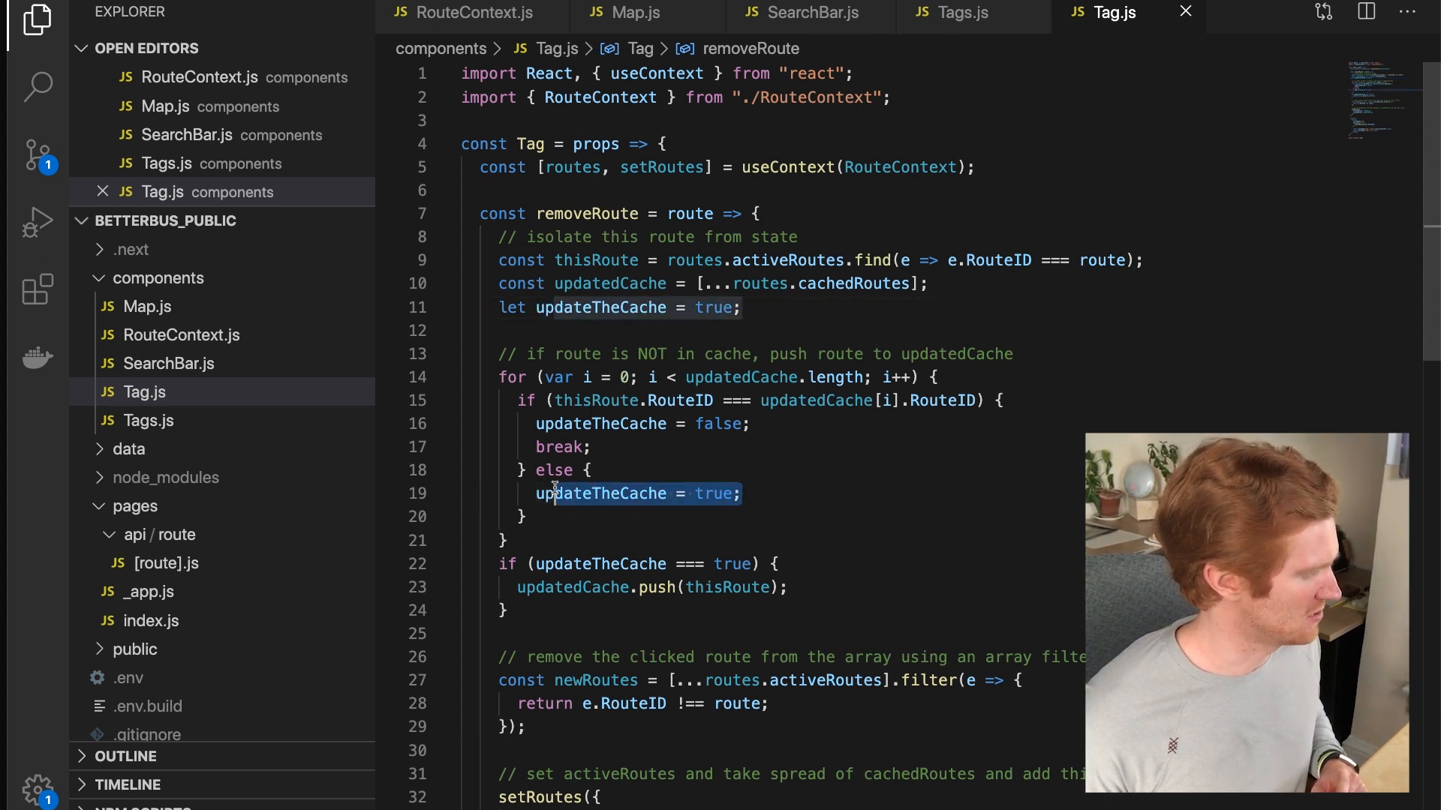
{"action": "left_click", "coordinate": [578, 517]}
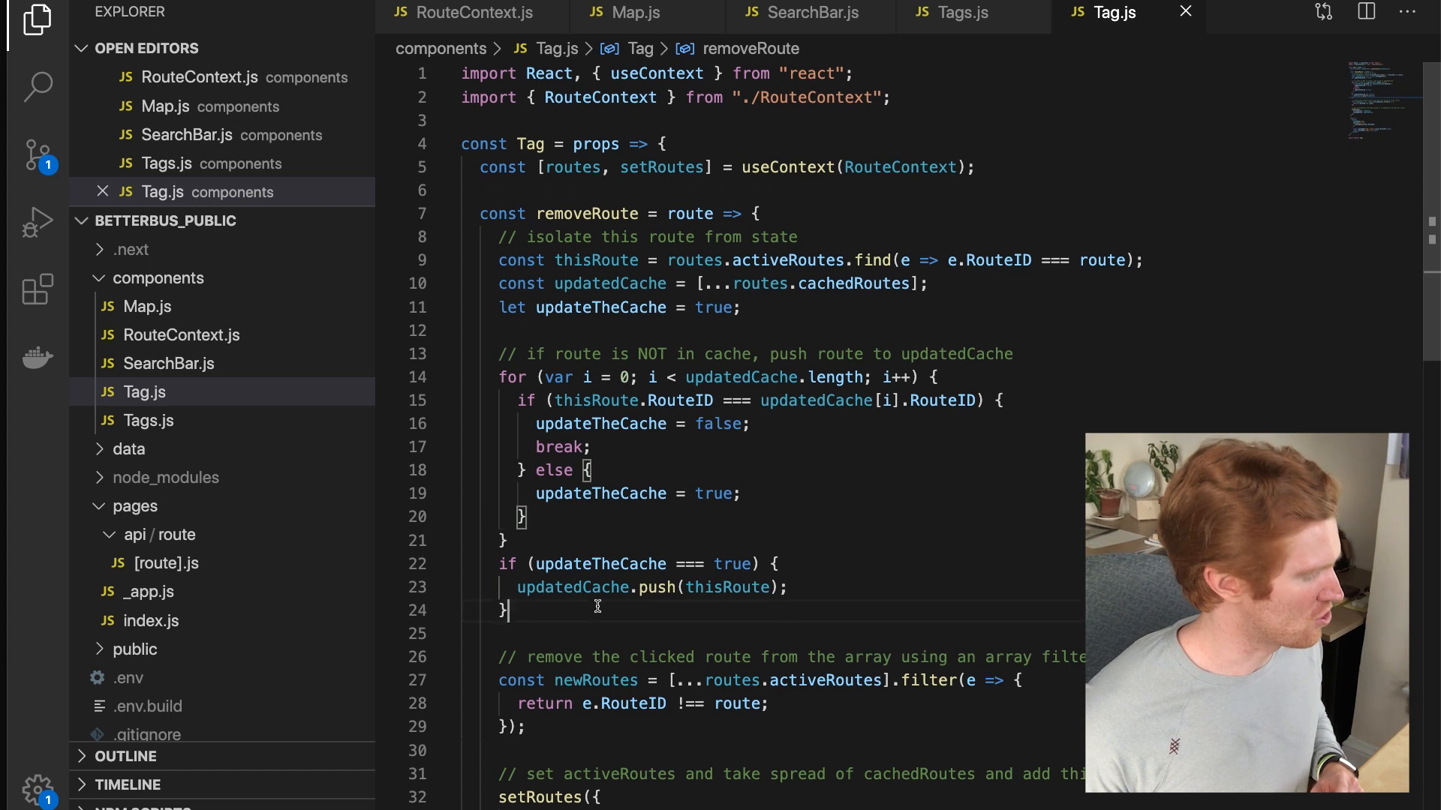
{"action": "left_click_drag", "start_coordinate": [509, 610], "coordinate": [474, 564]}
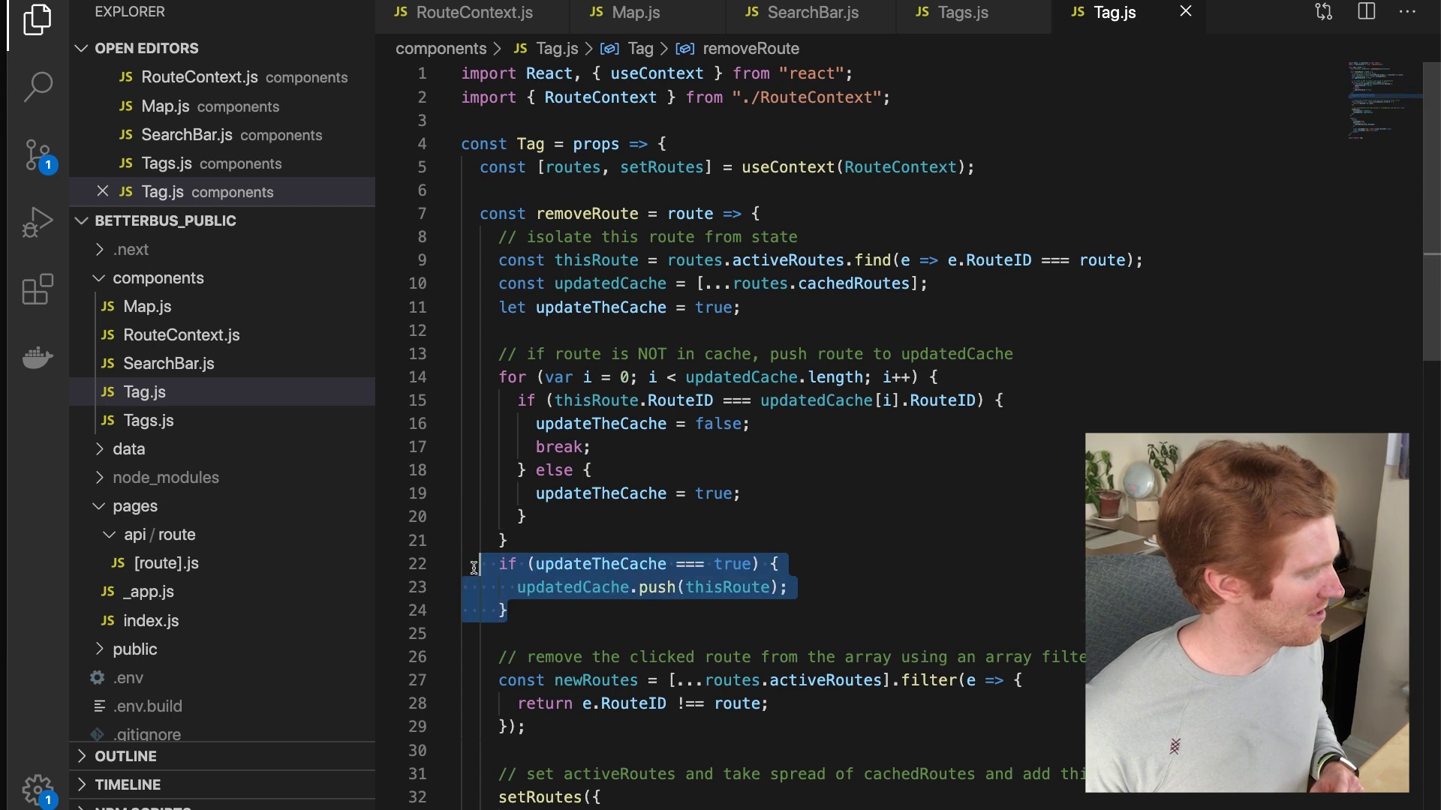
{"action": "left_click", "coordinate": [614, 545]}
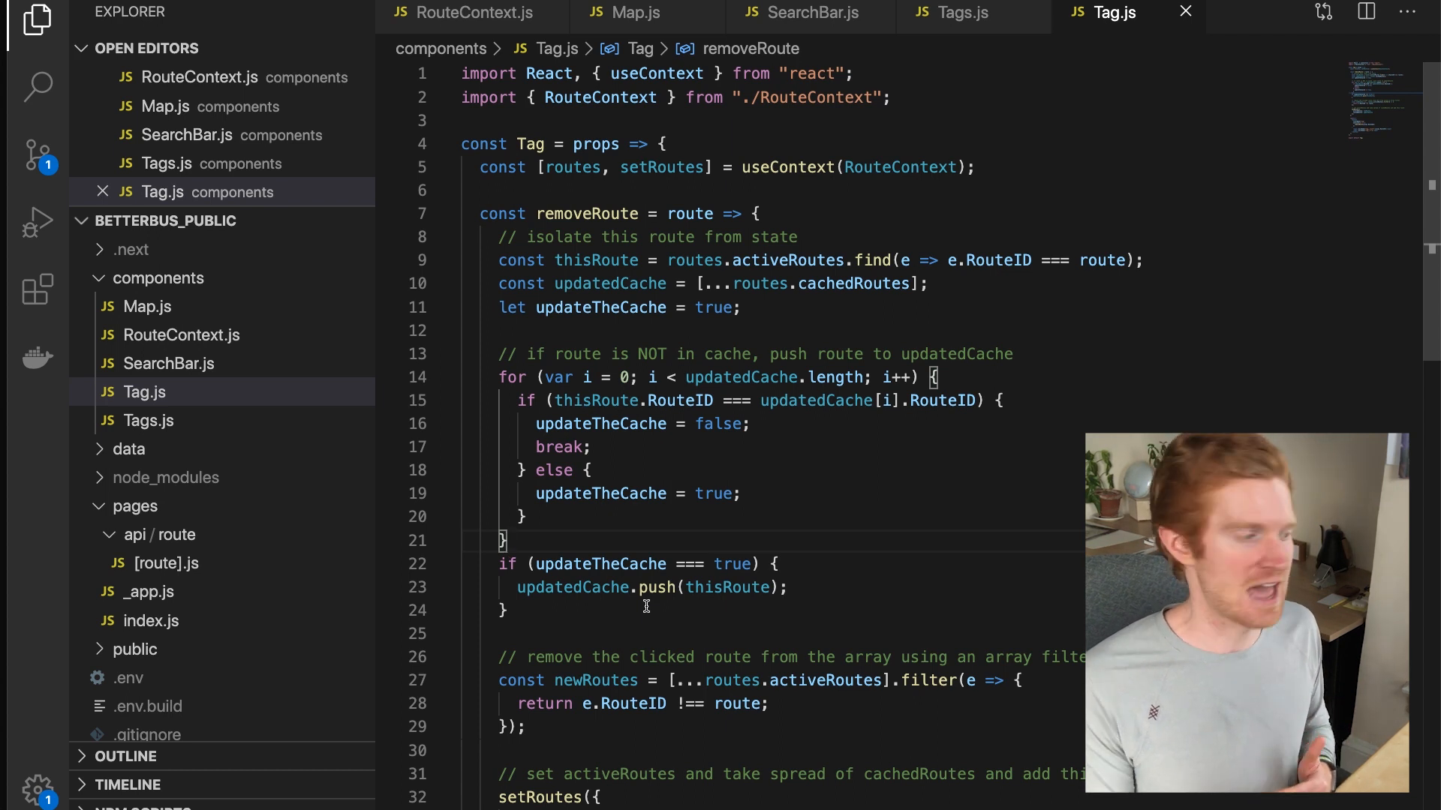
{"action": "scroll", "coordinate": [646, 606], "scroll_direction": "down", "scroll_amount": 8}
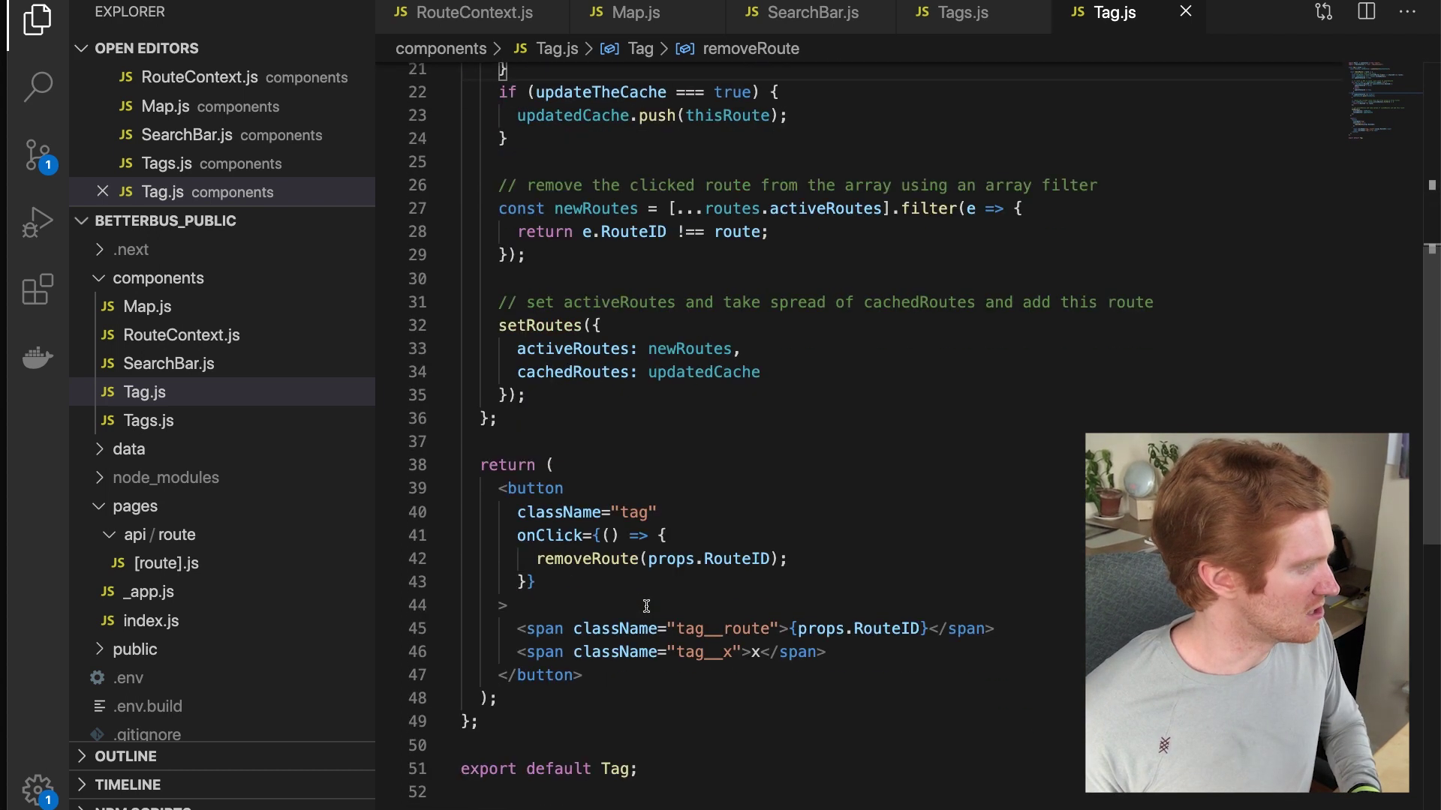
{"action": "scroll", "coordinate": [647, 607], "scroll_direction": "down", "scroll_amount": 2}
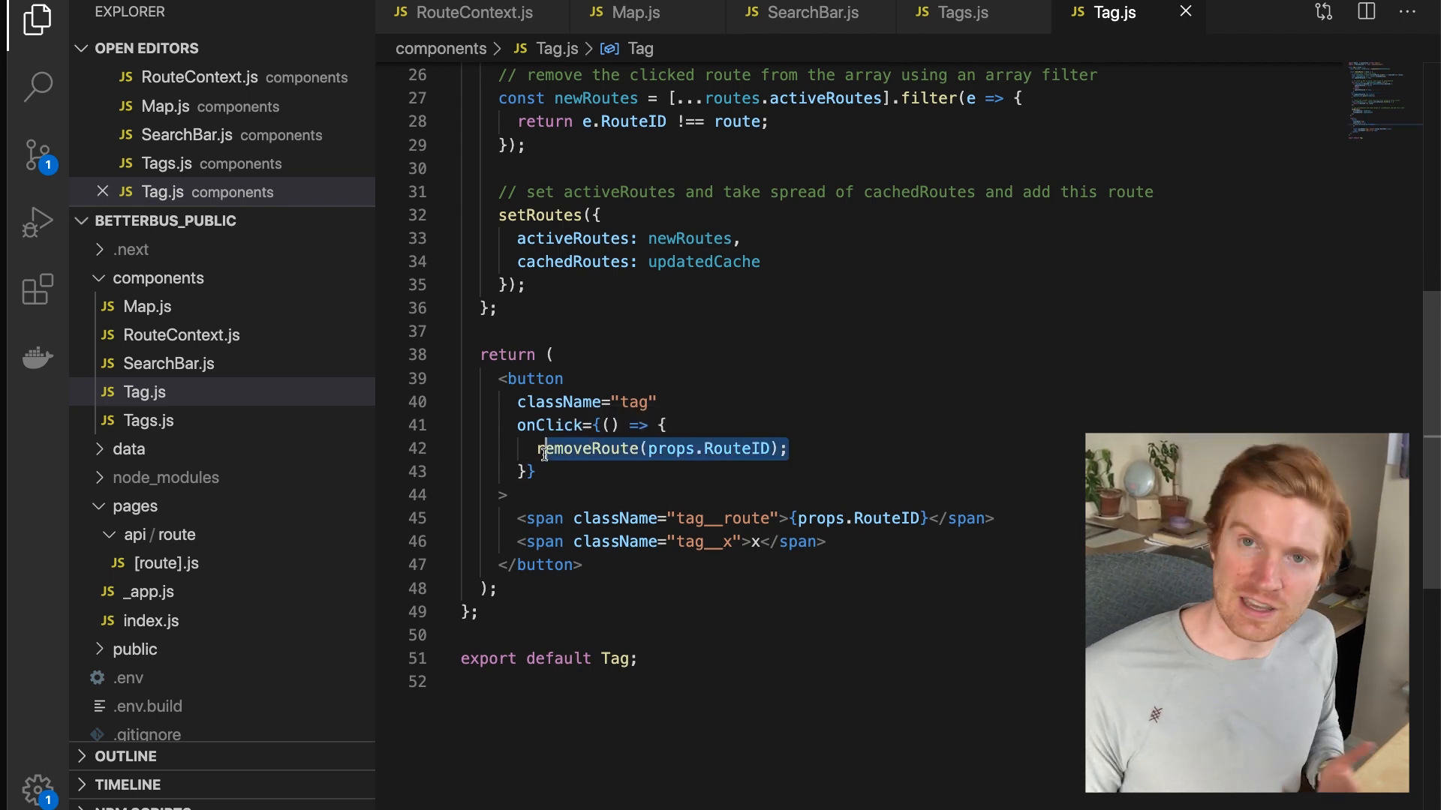
{"action": "mouse_move", "coordinate": [585, 559]}
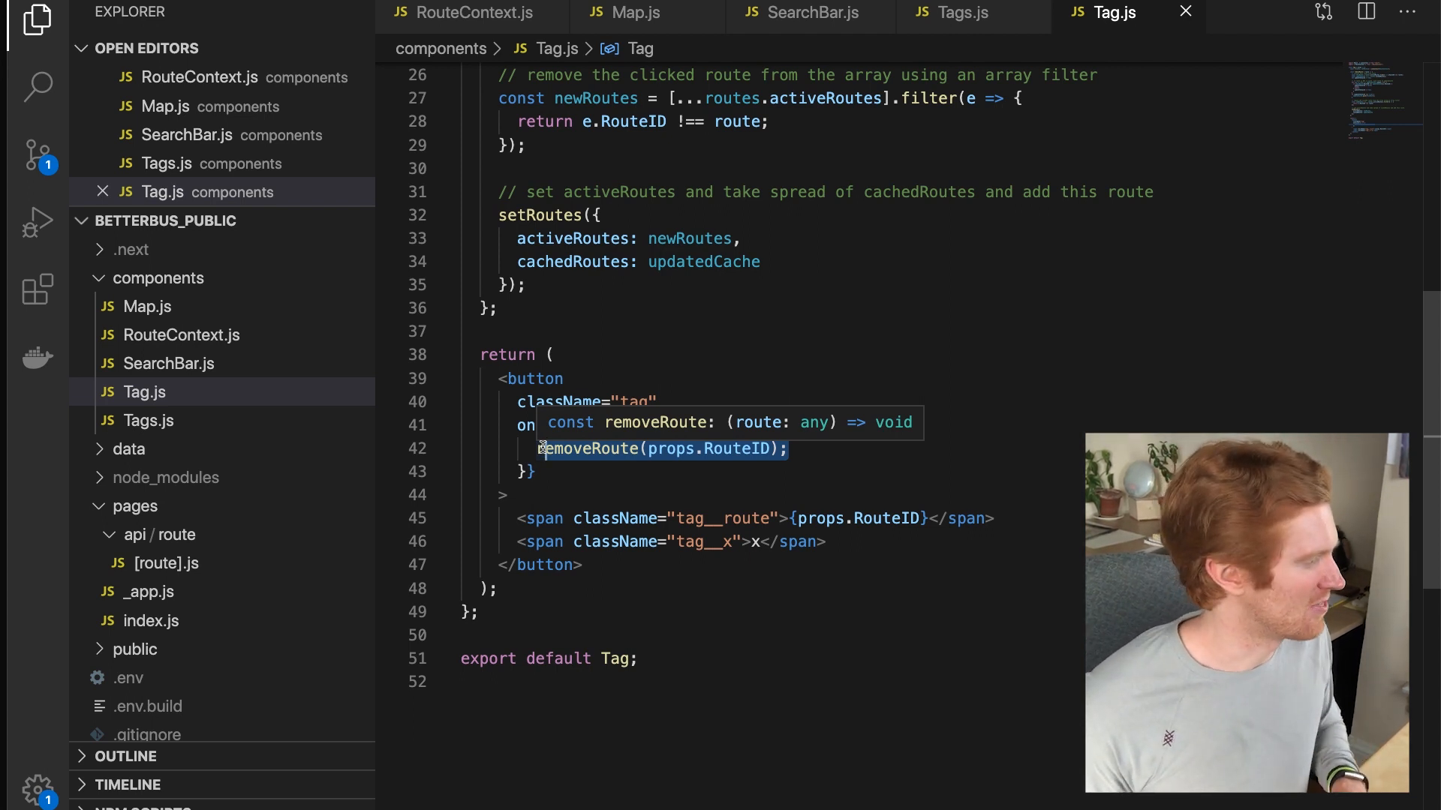
{"action": "left_click", "coordinate": [541, 448]}
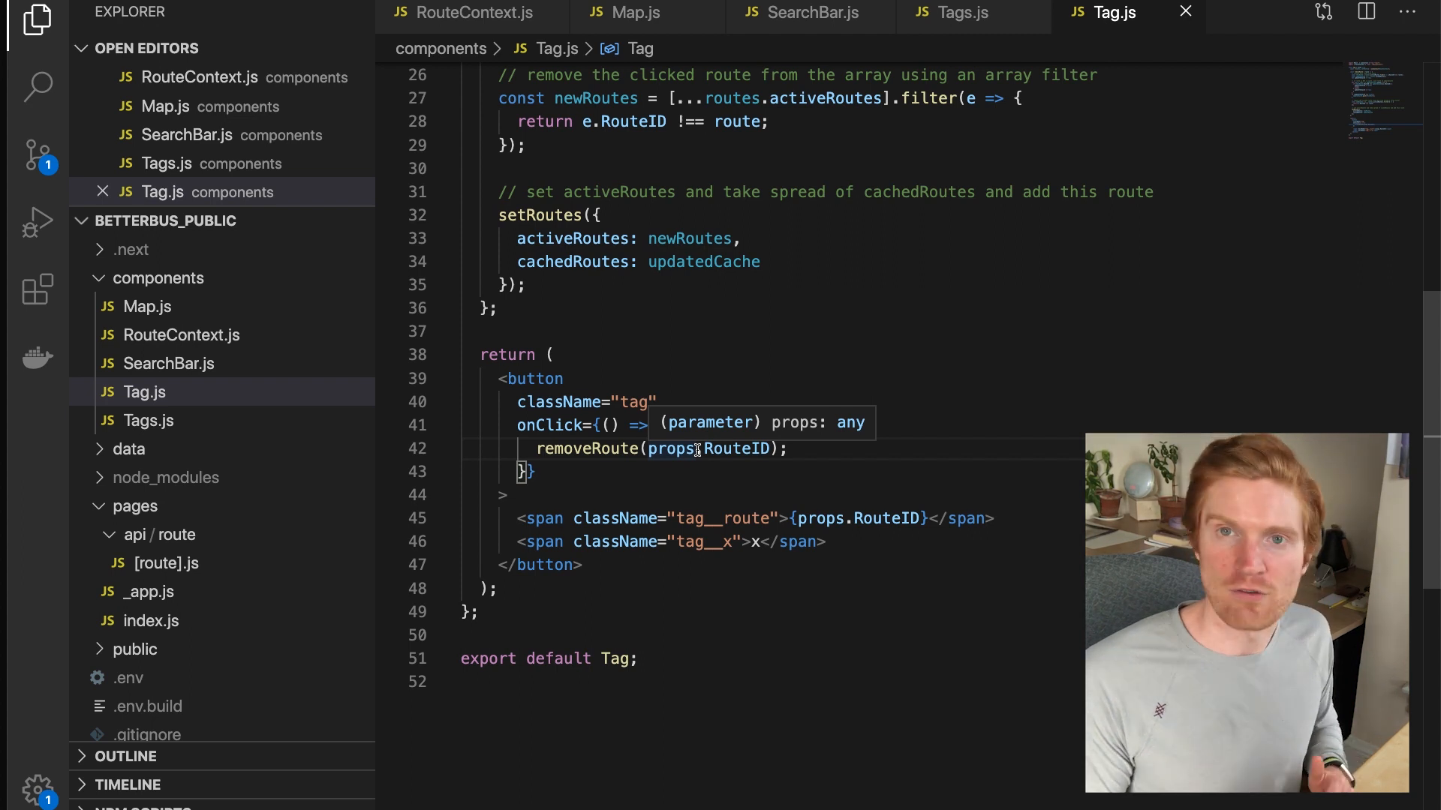
{"action": "scroll", "coordinate": [698, 448], "scroll_direction": "up", "scroll_amount": 10}
{"action": "scroll", "coordinate": [684, 339], "scroll_direction": "down", "scroll_amount": 2}
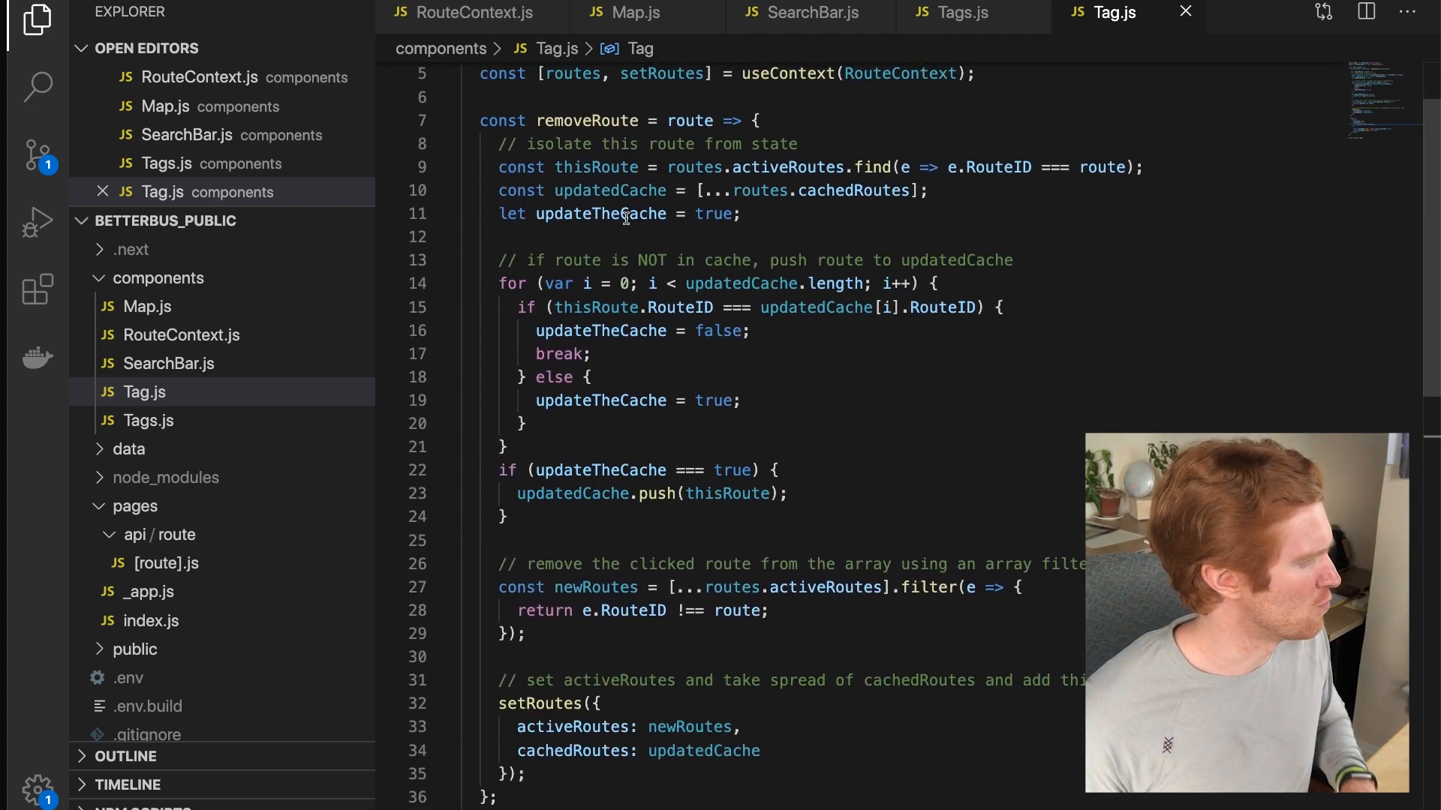
{"action": "scroll", "coordinate": [684, 282], "scroll_direction": "down", "scroll_amount": 1}
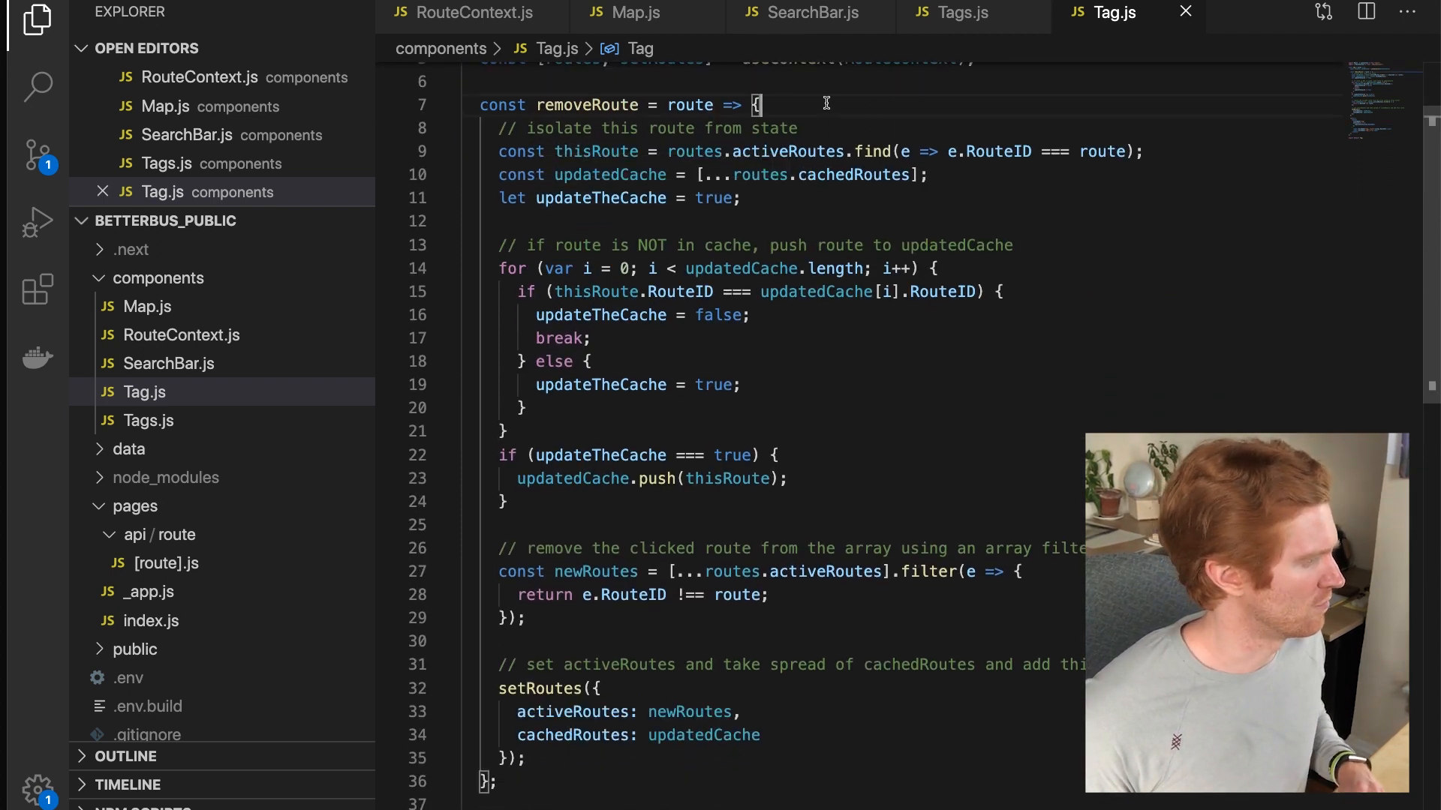
{"action": "left_click", "coordinate": [826, 475]}
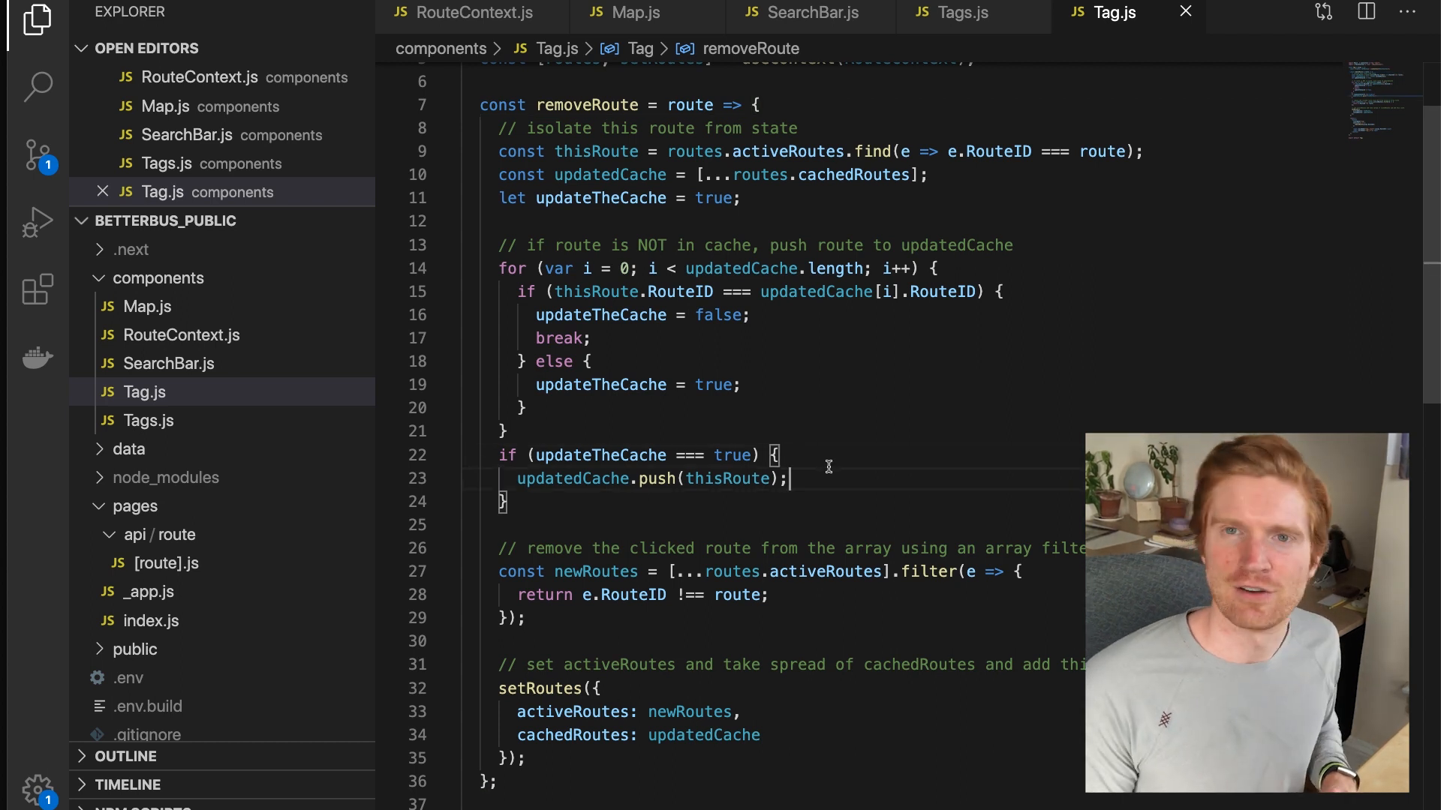